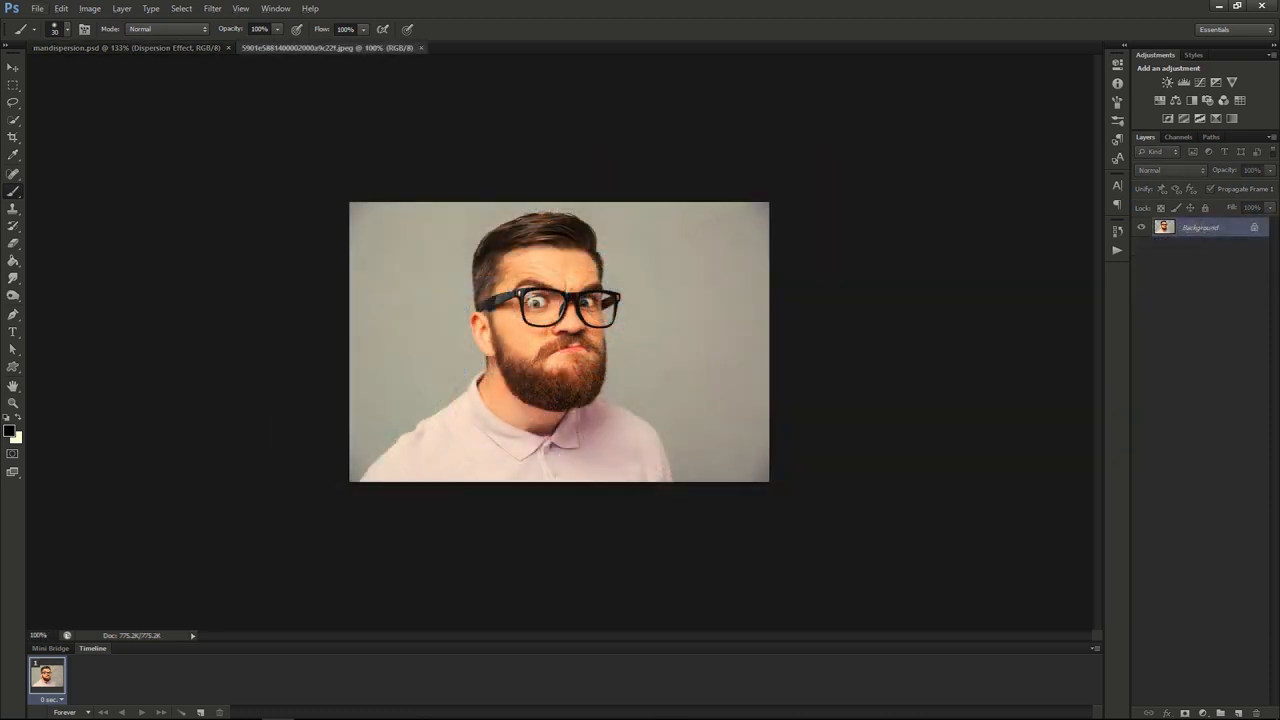
Duplicate the Background layer, keeping the suggested name Background copy.
left_click(940, 263)
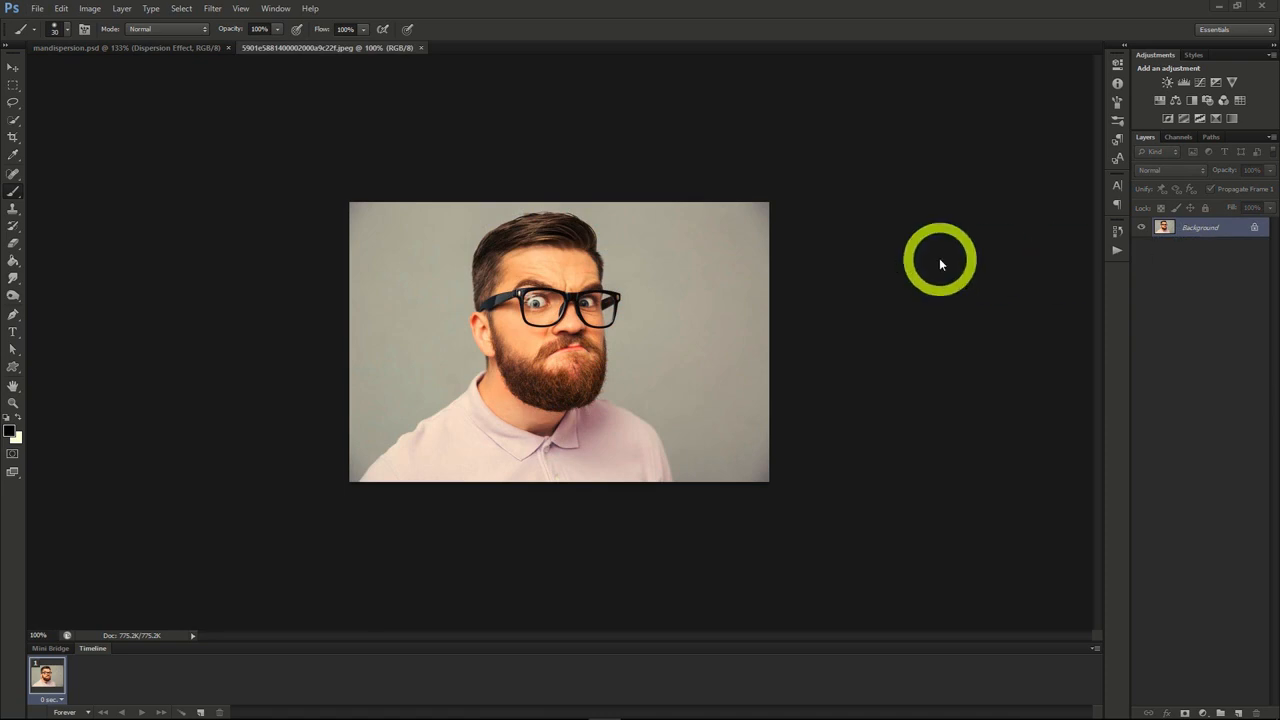
right_click(1188, 227)
left_click(1182, 255)
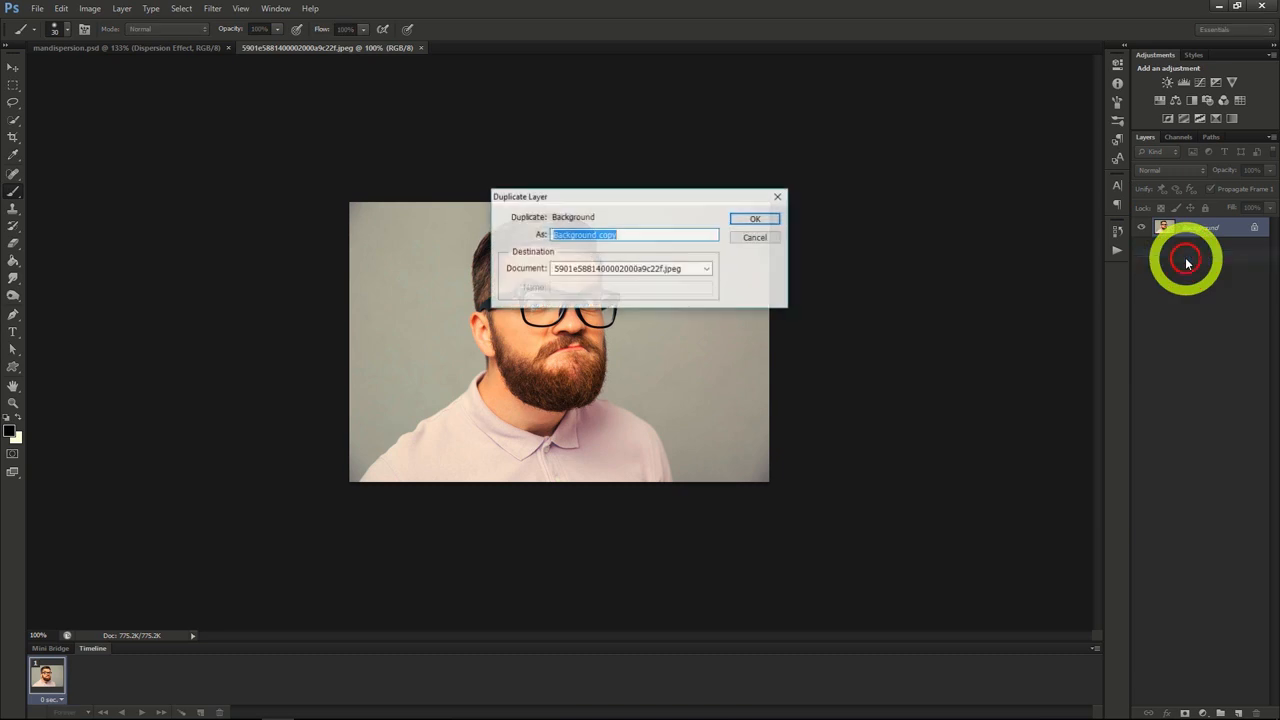
left_click(752, 219)
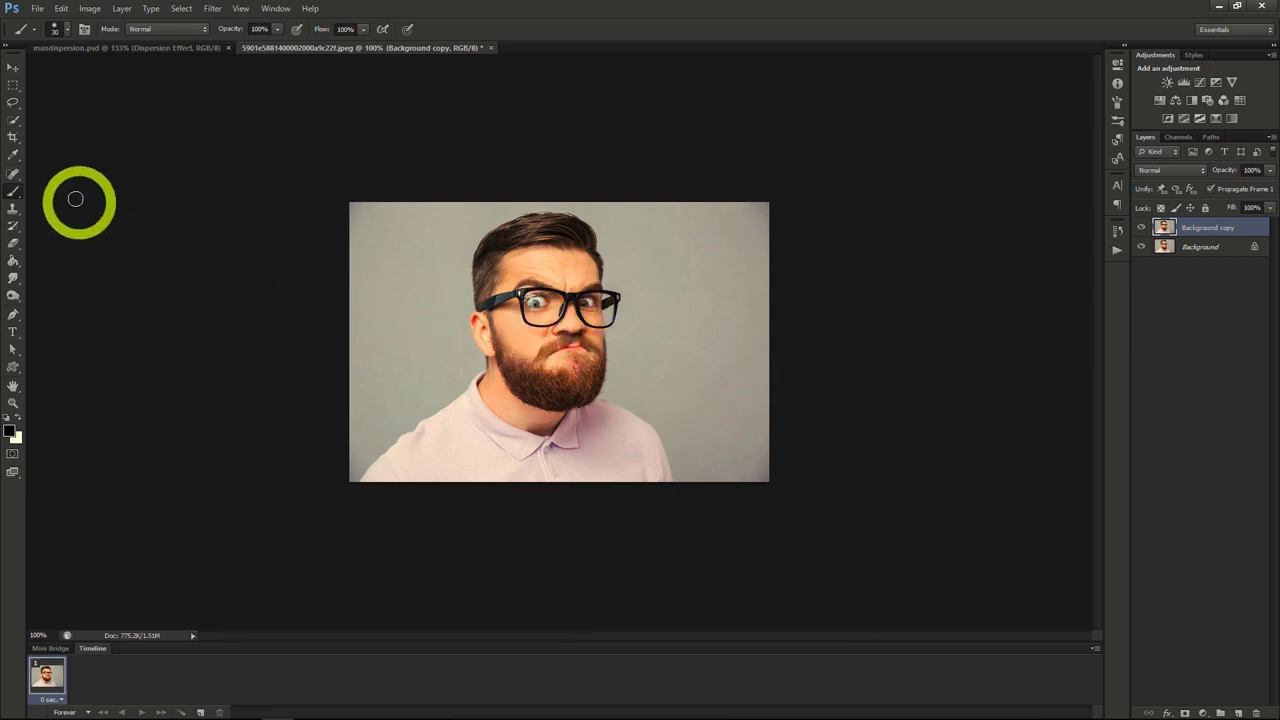
On the Background layer, draw a loose lasso selection around the man and fill it with Content-Aware.
left_click(16, 122)
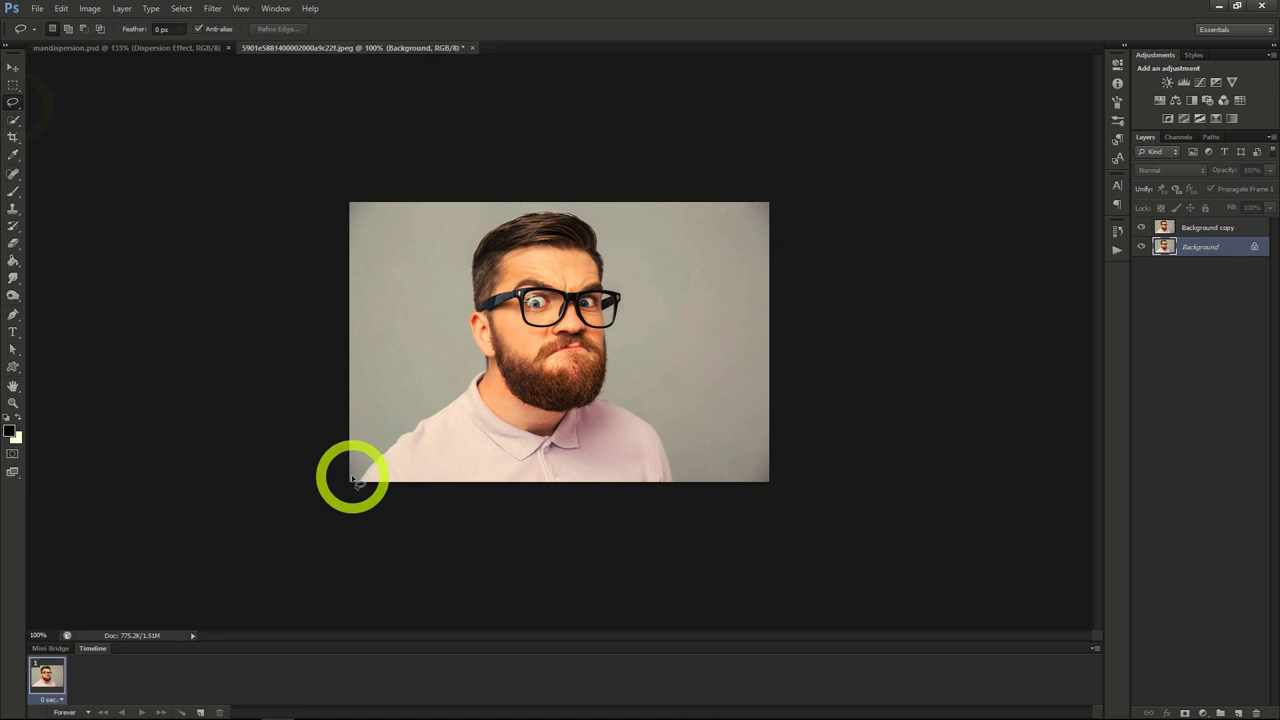
mouse_move(351, 478)
left_mouse_down()
mouse_move(390, 390)
mouse_move(421, 390)
mouse_move(459, 365)
mouse_move(471, 236)
mouse_move(497, 212)
mouse_move(594, 211)
mouse_move(634, 302)
mouse_move(636, 387)
mouse_move(677, 462)
mouse_move(669, 489)
mouse_move(581, 507)
mouse_move(388, 501)
mouse_move(342, 492)
mouse_move(357, 465)
left_mouse_up()
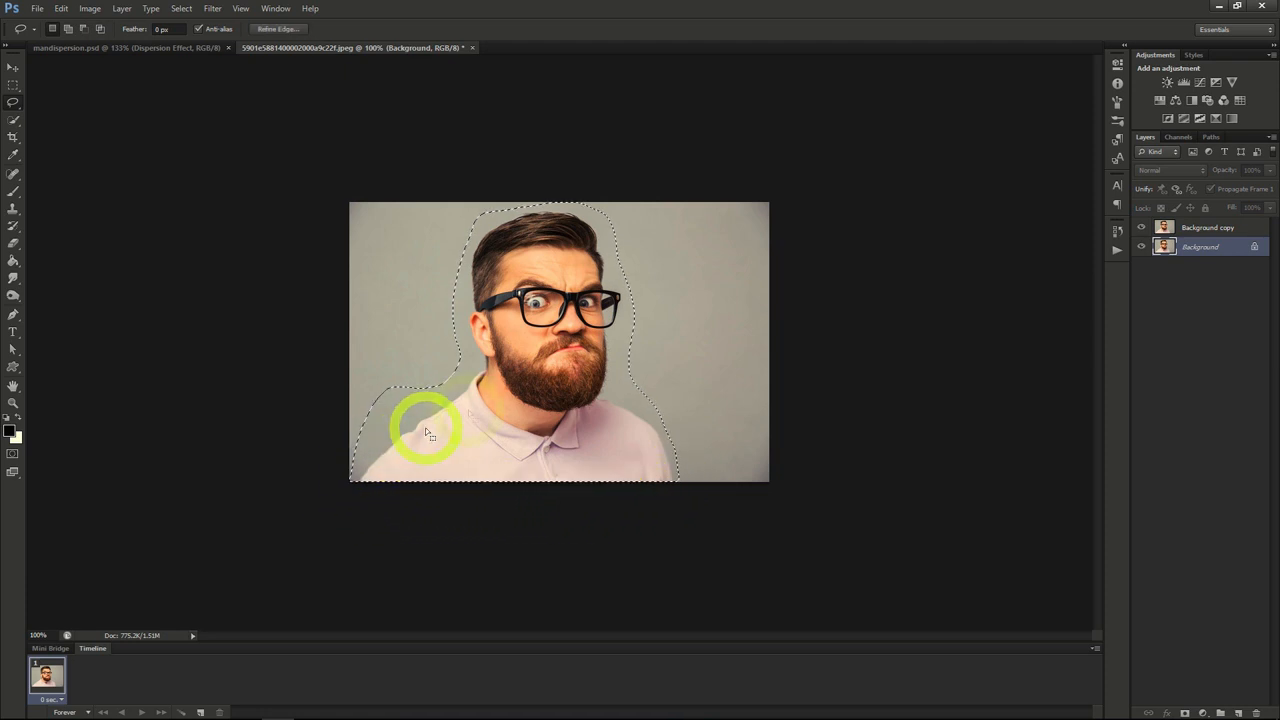
right_click(469, 412)
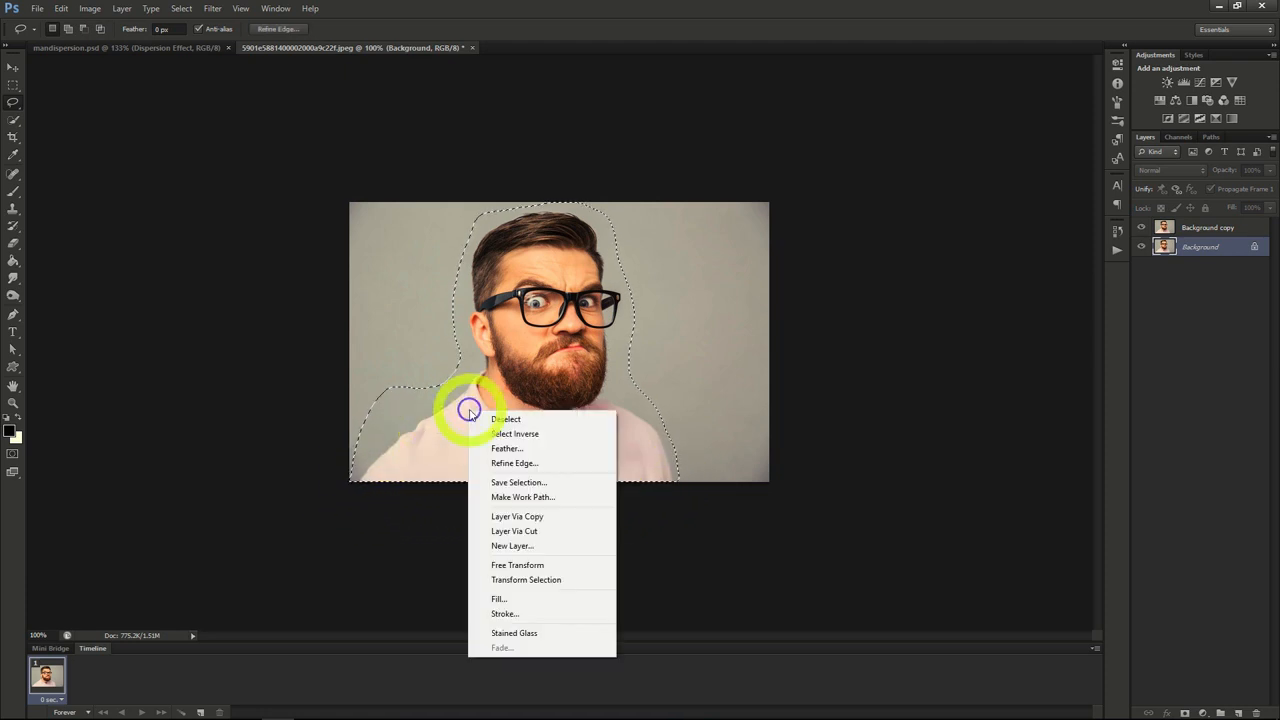
left_click(520, 603)
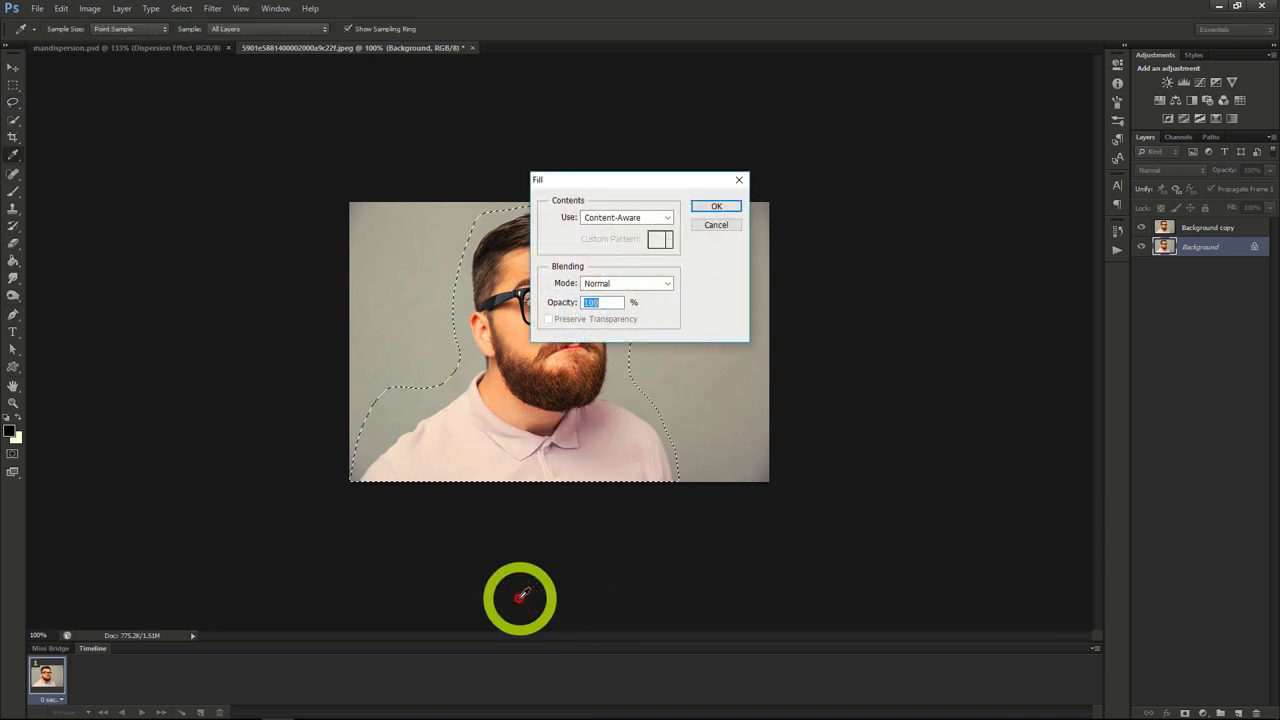
left_click(715, 206)
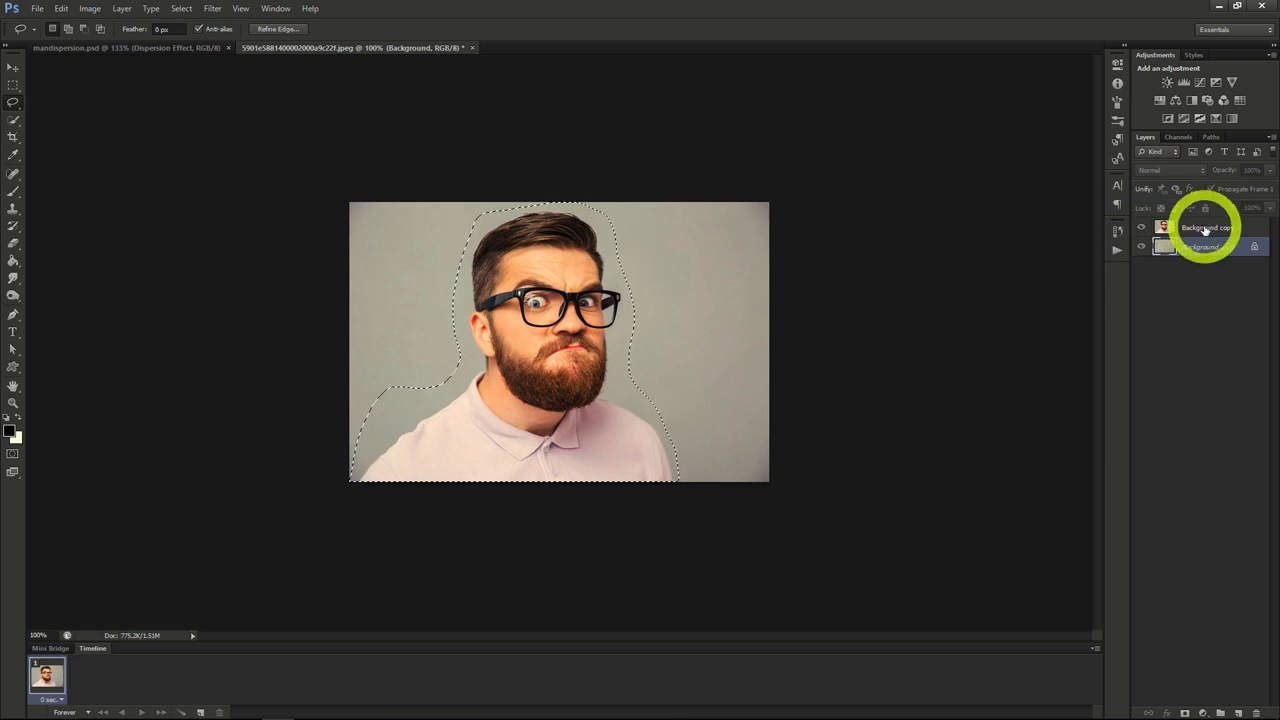
Discard the loose selection and select the man's head, beard and shirt on the Background copy layer with the Quick Selection tool.
left_click(1205, 230)
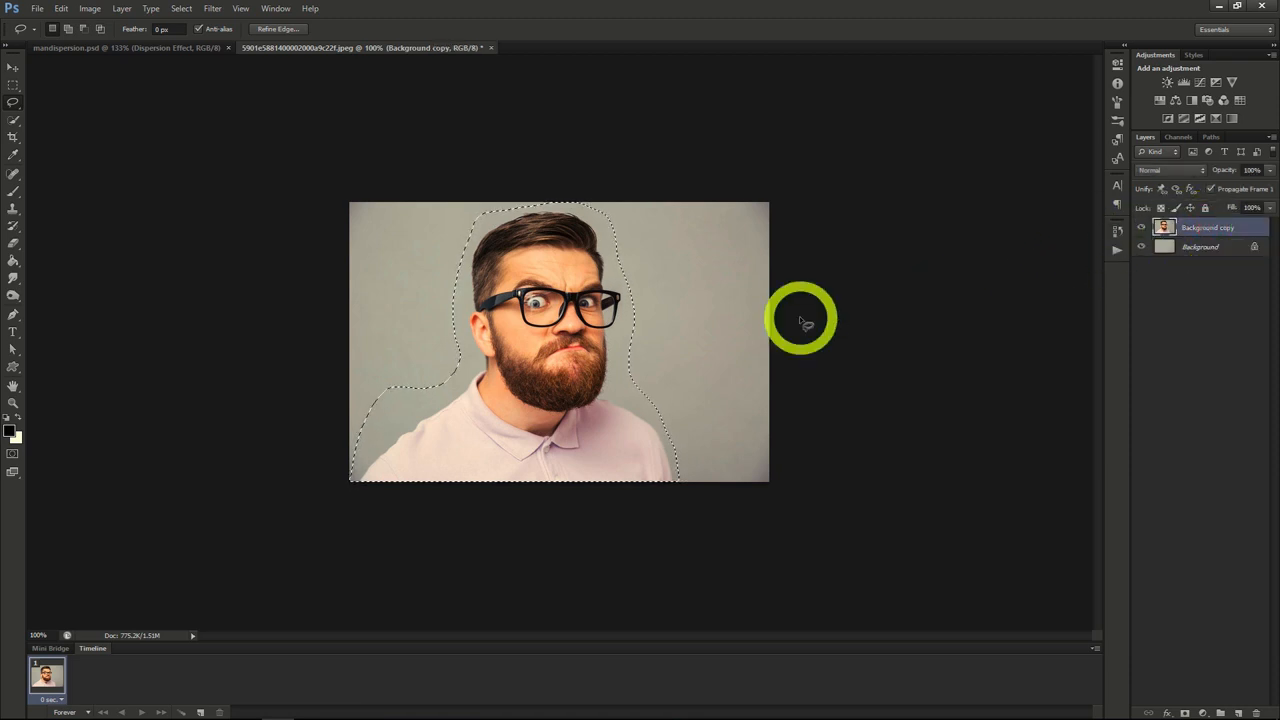
left_click(14, 121)
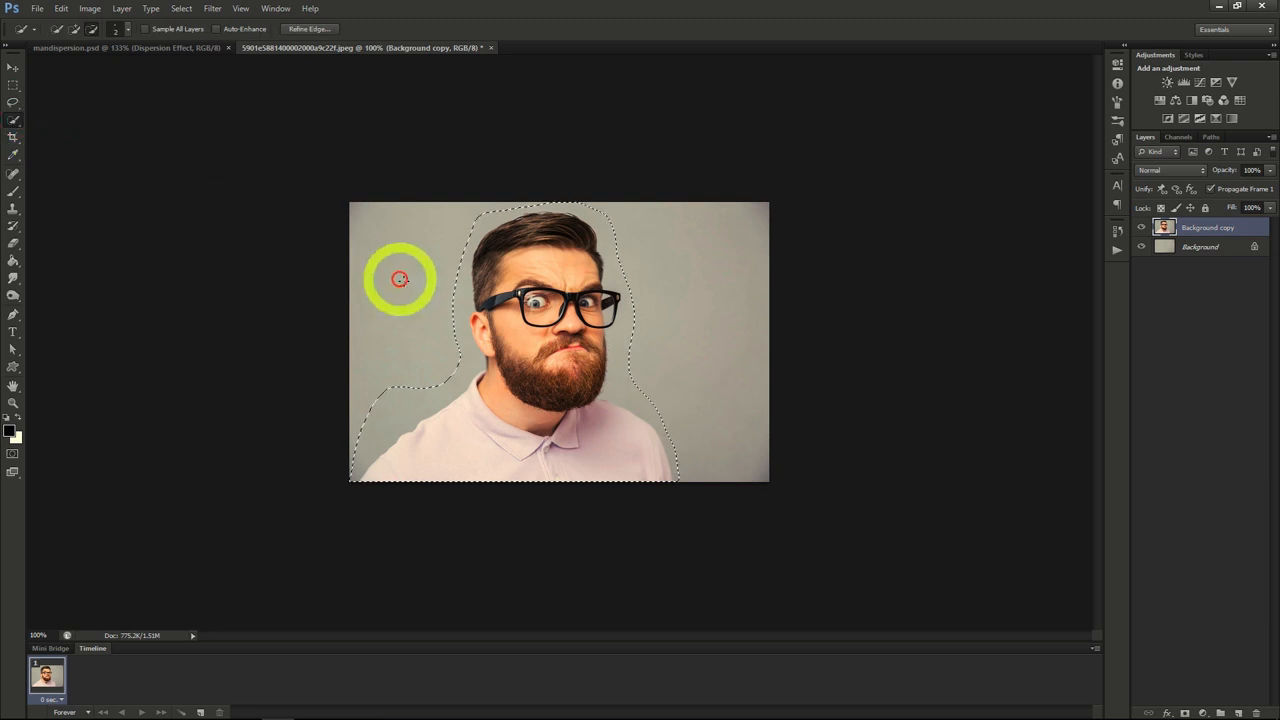
right_click(415, 287)
left_click(425, 296)
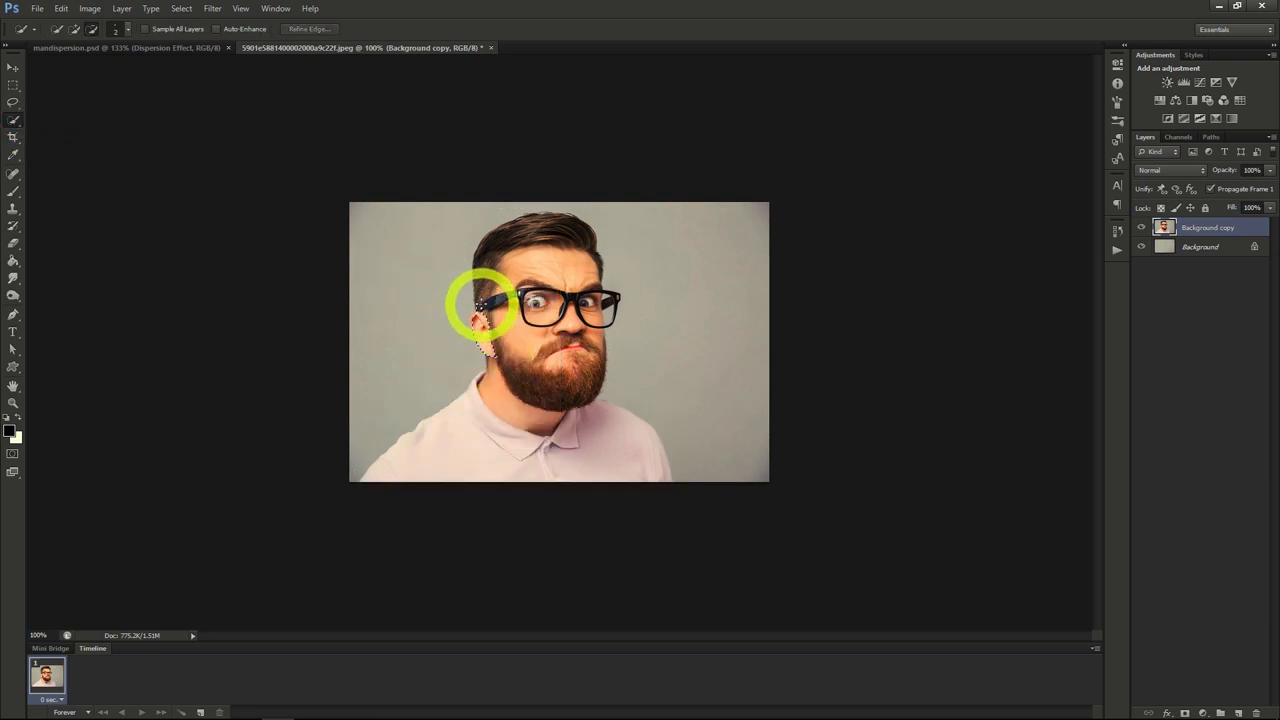
mouse_move(506, 236)
left_mouse_down()
mouse_move(569, 219)
mouse_move(601, 315)
mouse_move(588, 396)
mouse_move(539, 299)
mouse_move(520, 318)
mouse_move(527, 361)
mouse_move(496, 402)
left_mouse_up()
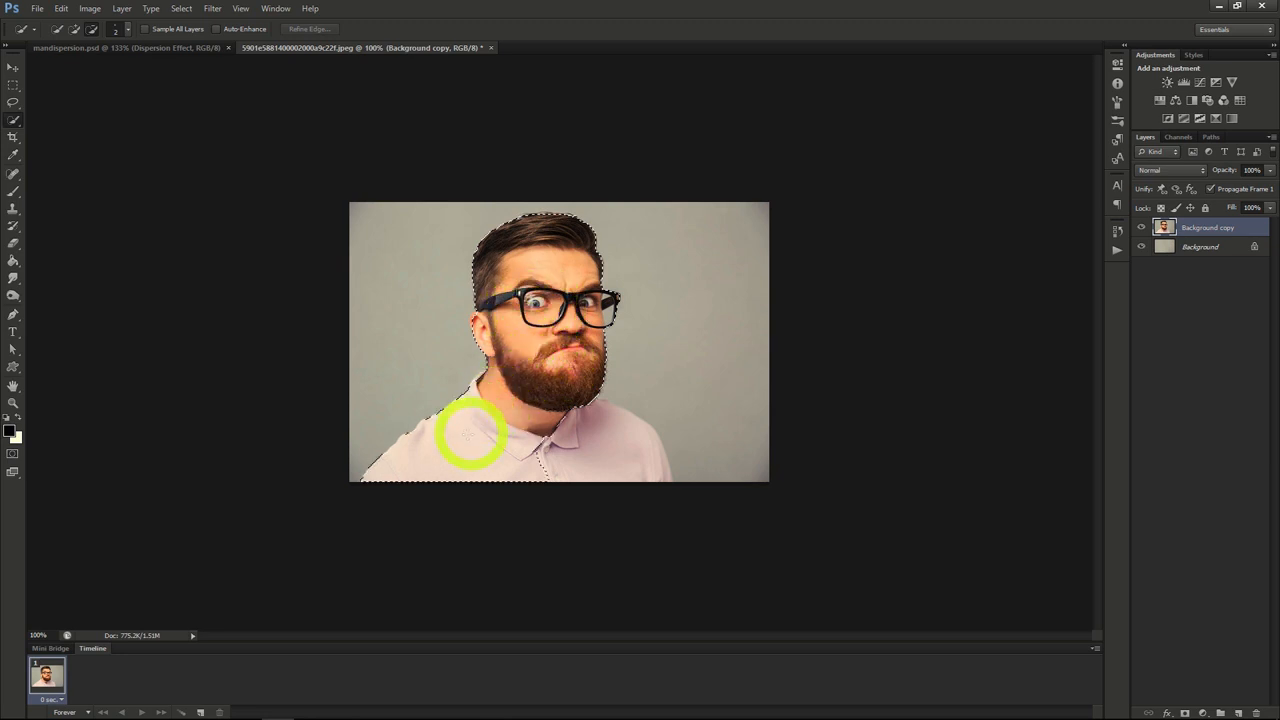
mouse_move(438, 449)
left_mouse_down()
mouse_move(617, 451)
mouse_move(518, 425)
mouse_move(477, 391)
mouse_move(477, 371)
mouse_move(491, 371)
mouse_move(523, 394)
mouse_move(520, 331)
mouse_move(557, 260)
left_mouse_up()
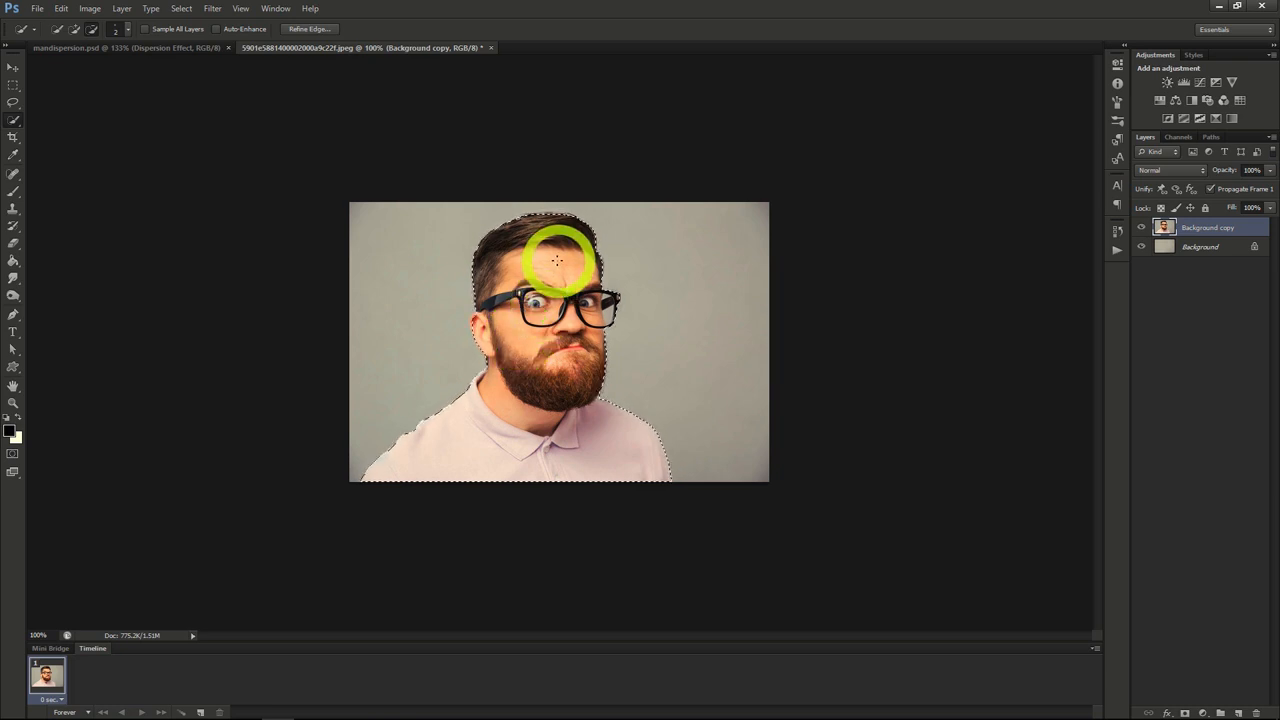
Use Refine Edge to output the man's selection as a layer mask, and check the cutout by toggling the layer's visibility.
left_click(309, 30)
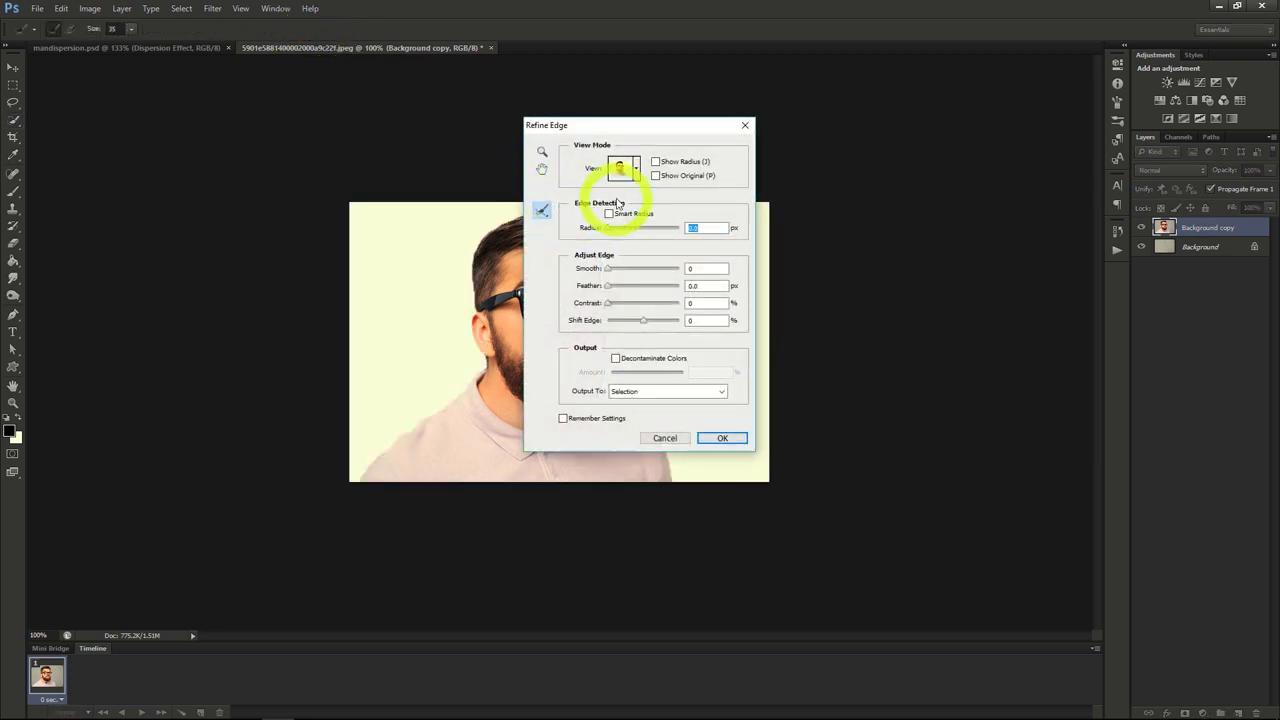
left_click_drag(646, 126, 913, 140)
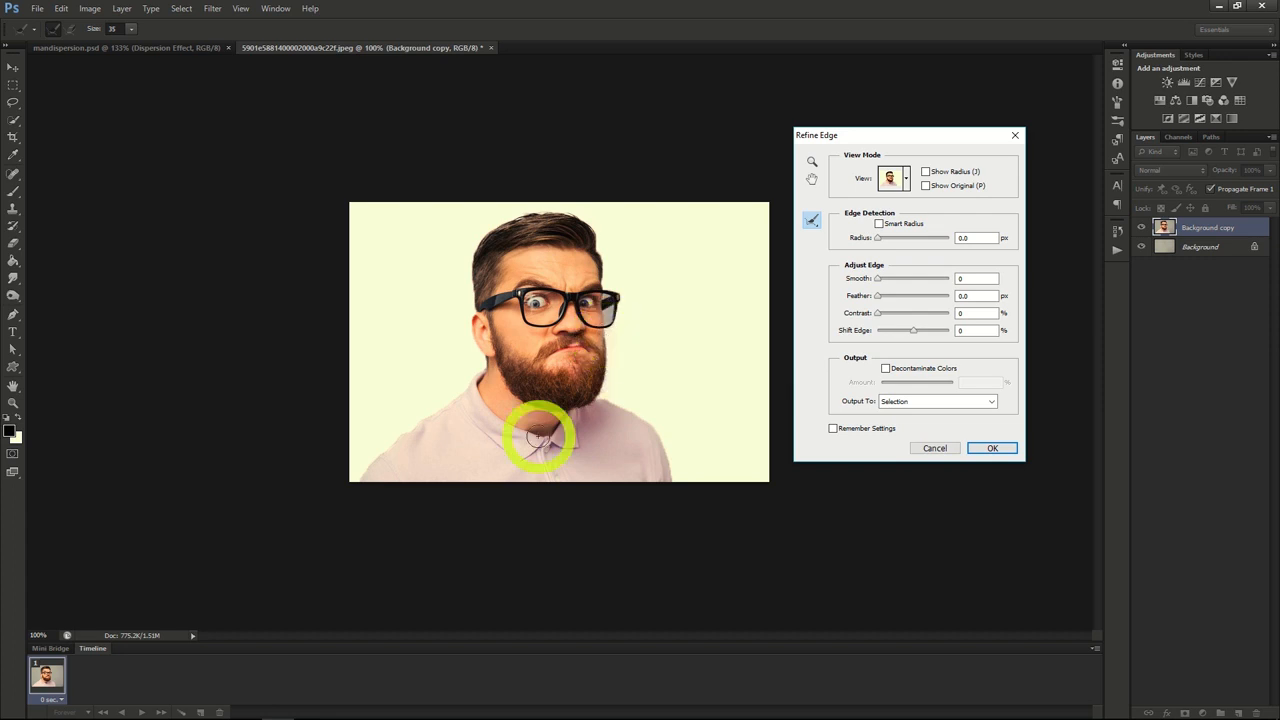
left_click(920, 405)
left_click(920, 426)
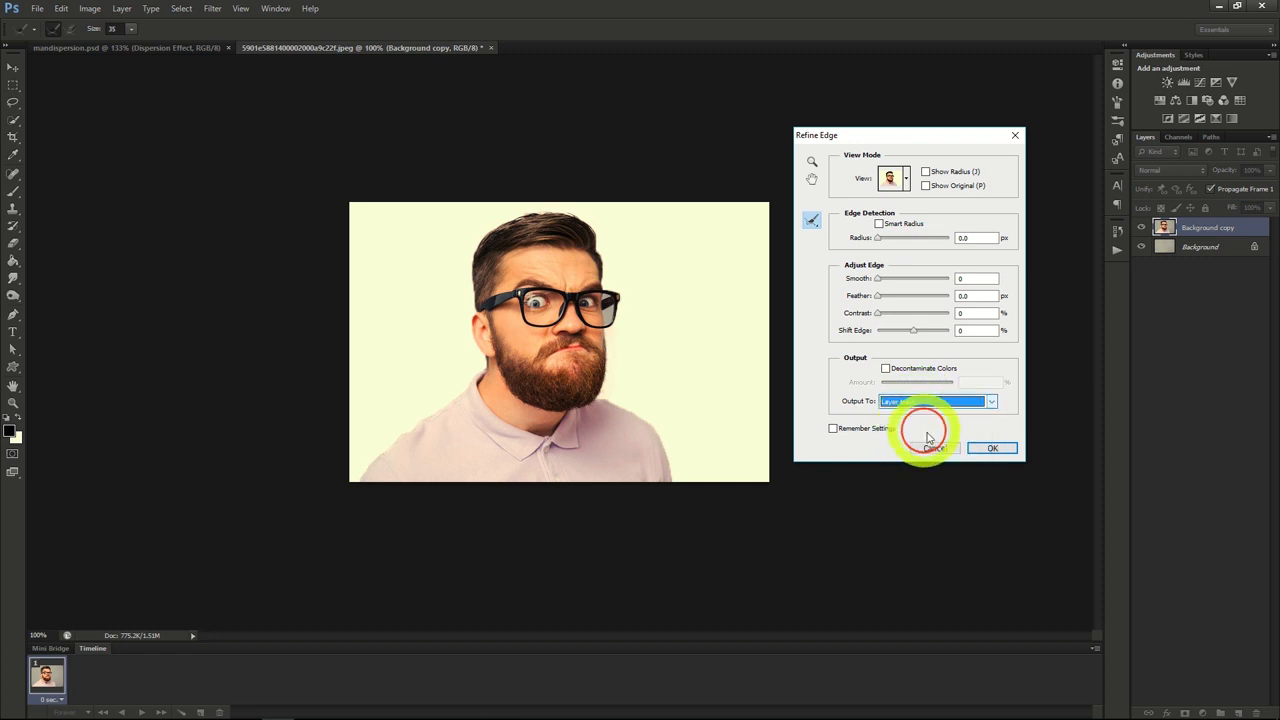
left_click(992, 448)
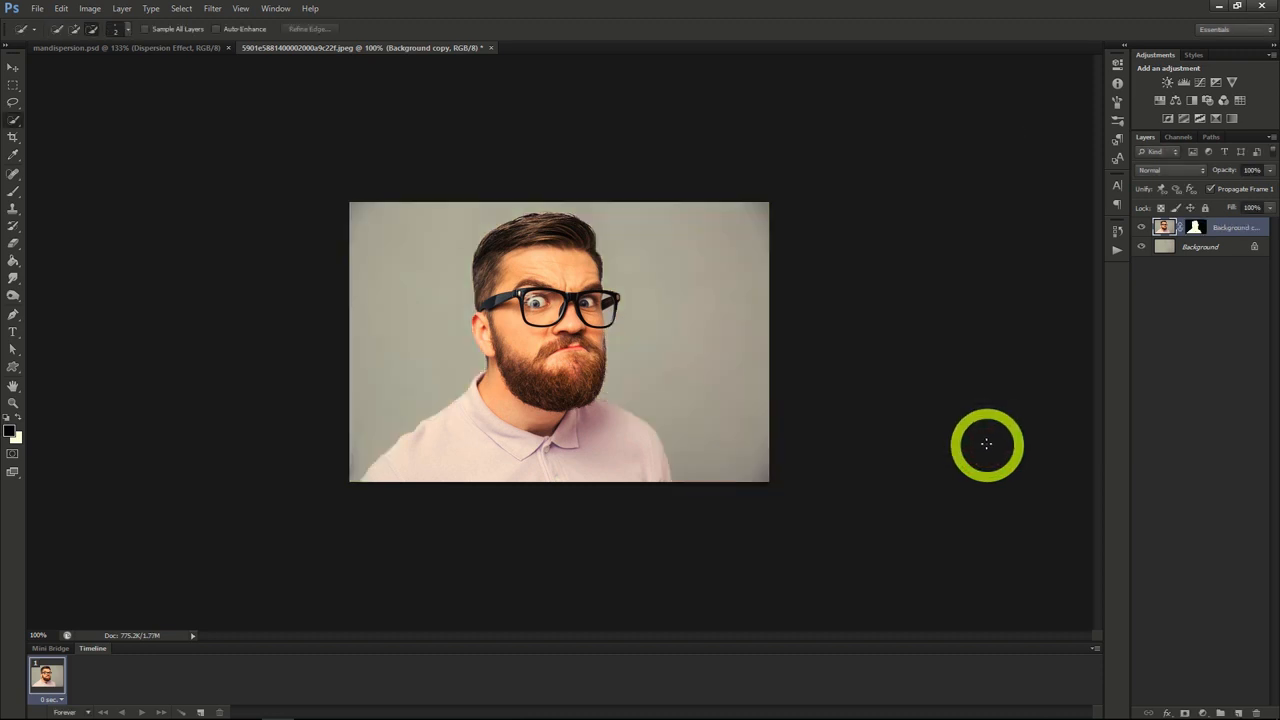
left_click(1141, 229)
left_click(1141, 229)
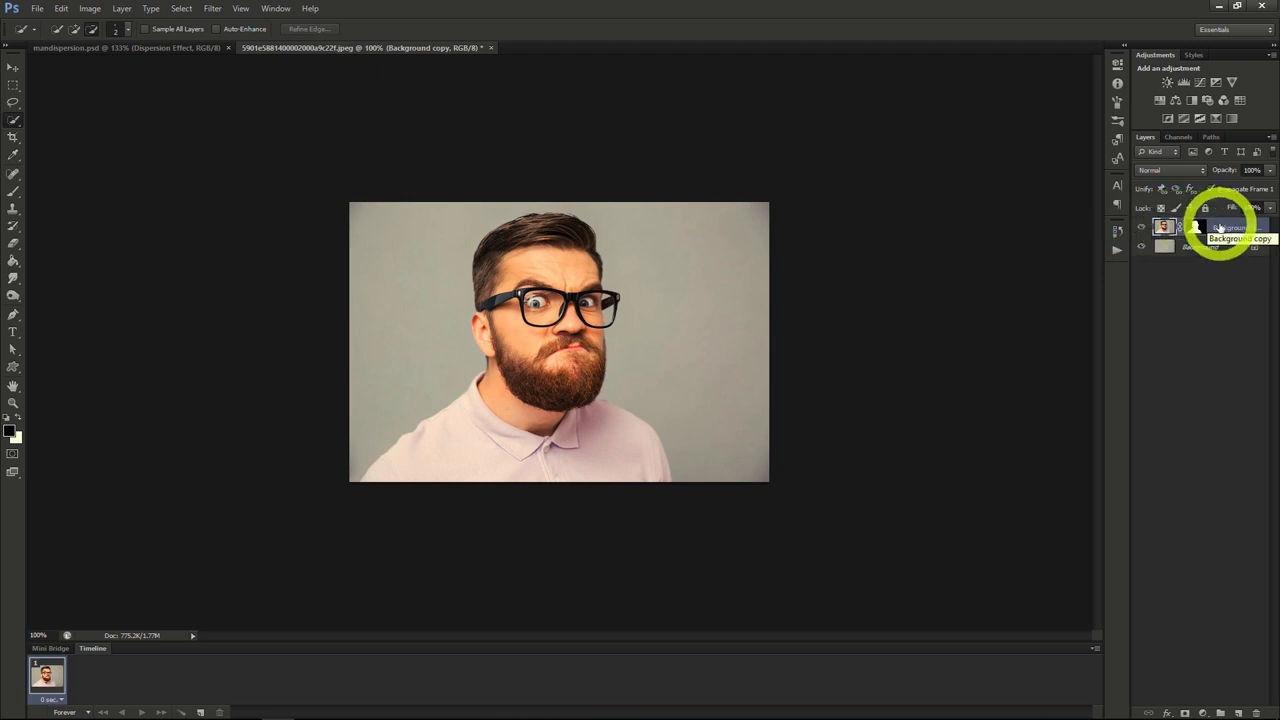
Duplicate the masked Background copy layer as "Dispersion Effect".
right_click(1224, 226)
left_click(1180, 270)
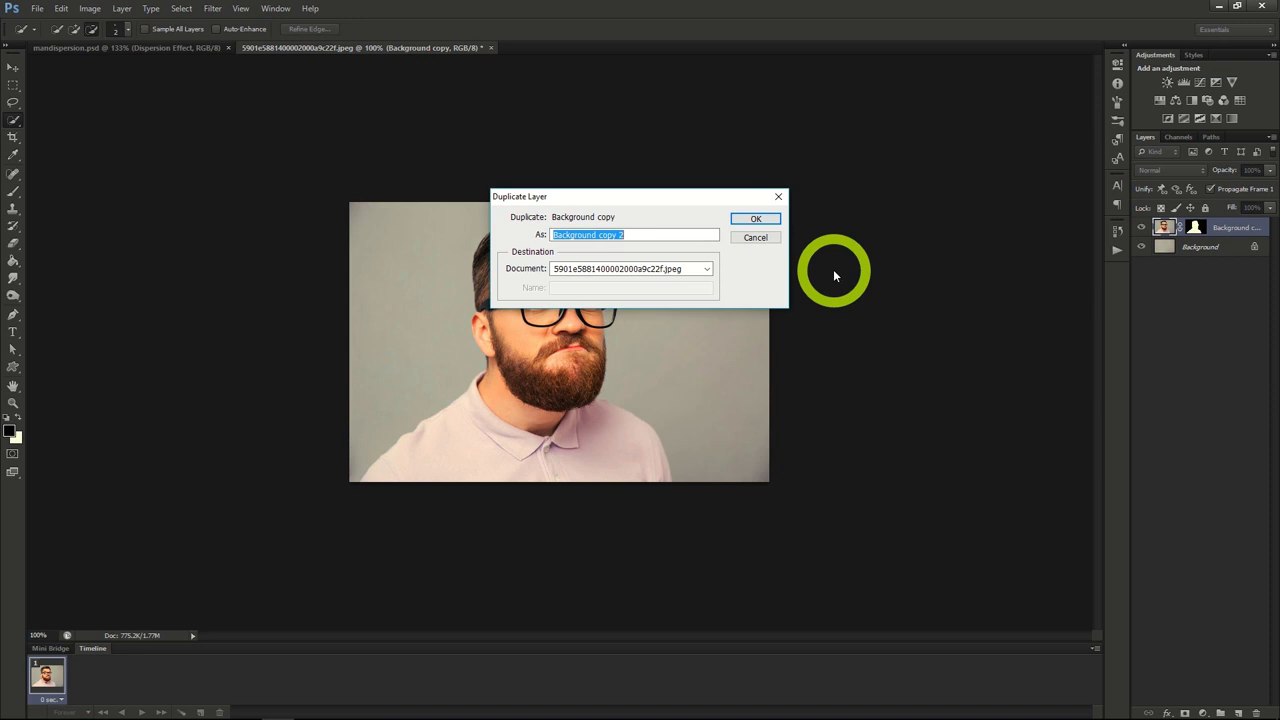
left_click(743, 222)
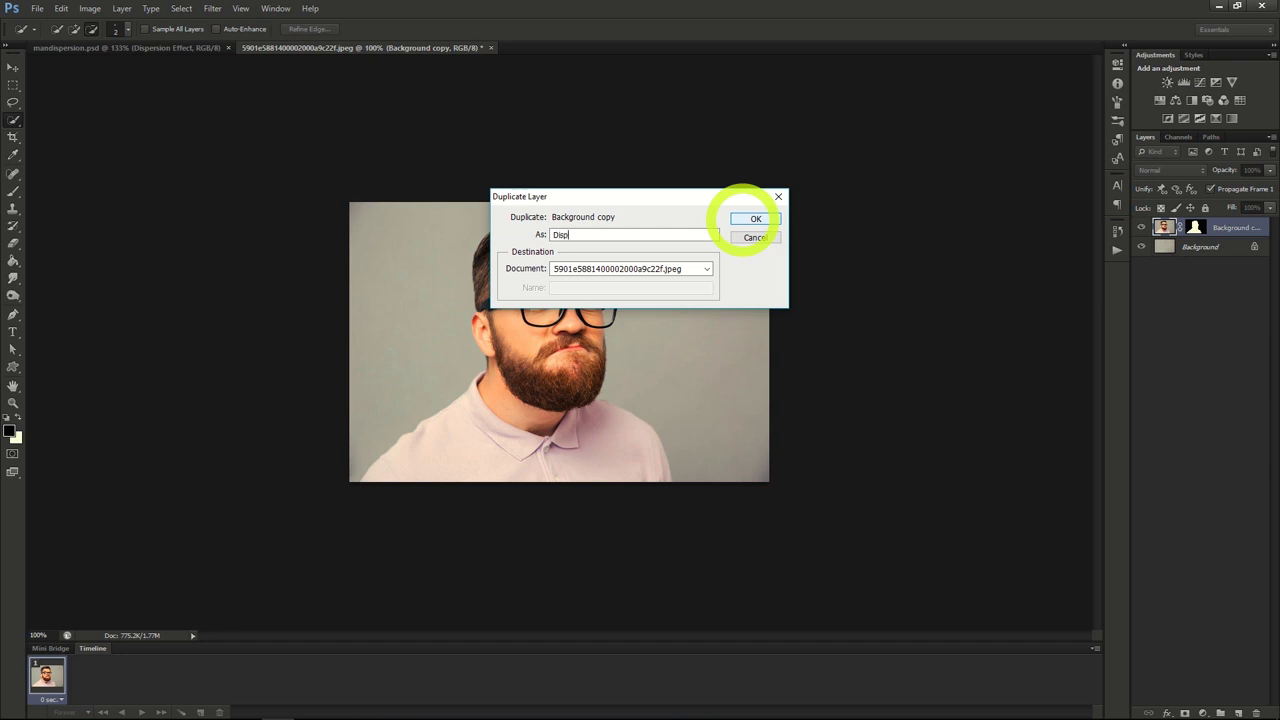
type("ct")
left_click(743, 218)
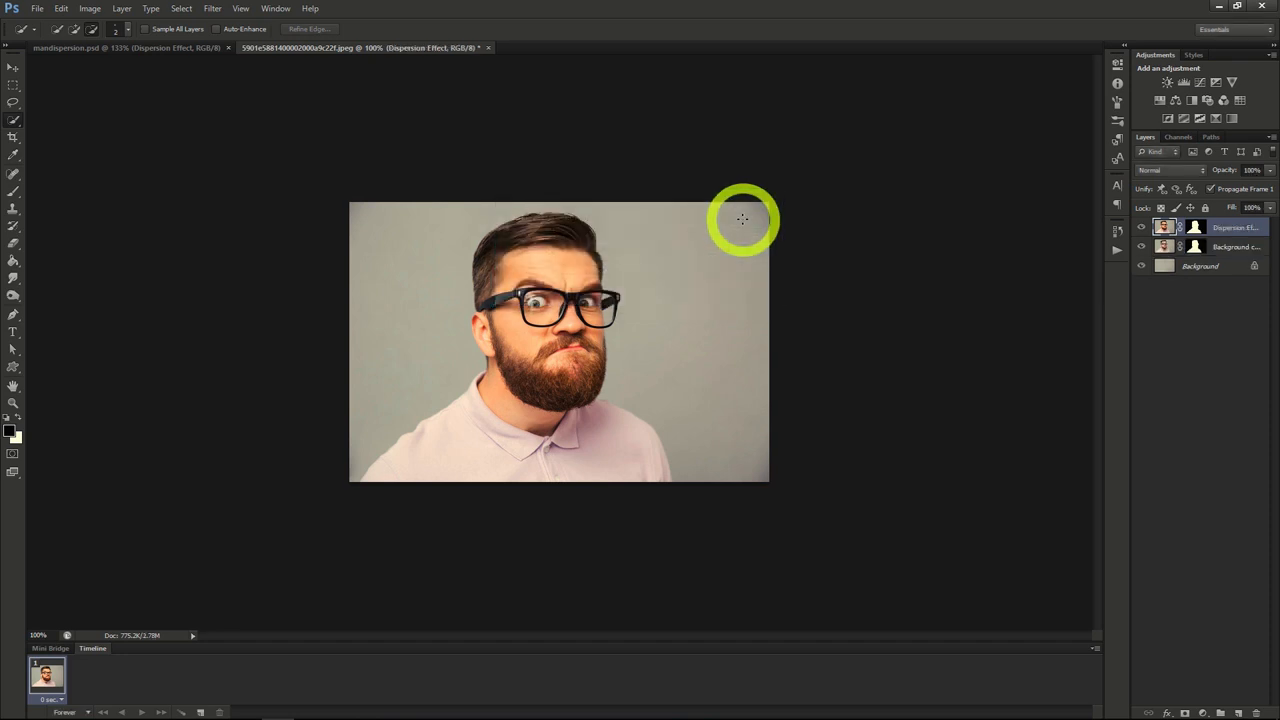
Duplicate the Dispersion Effect layer as "Man".
right_click(1218, 232)
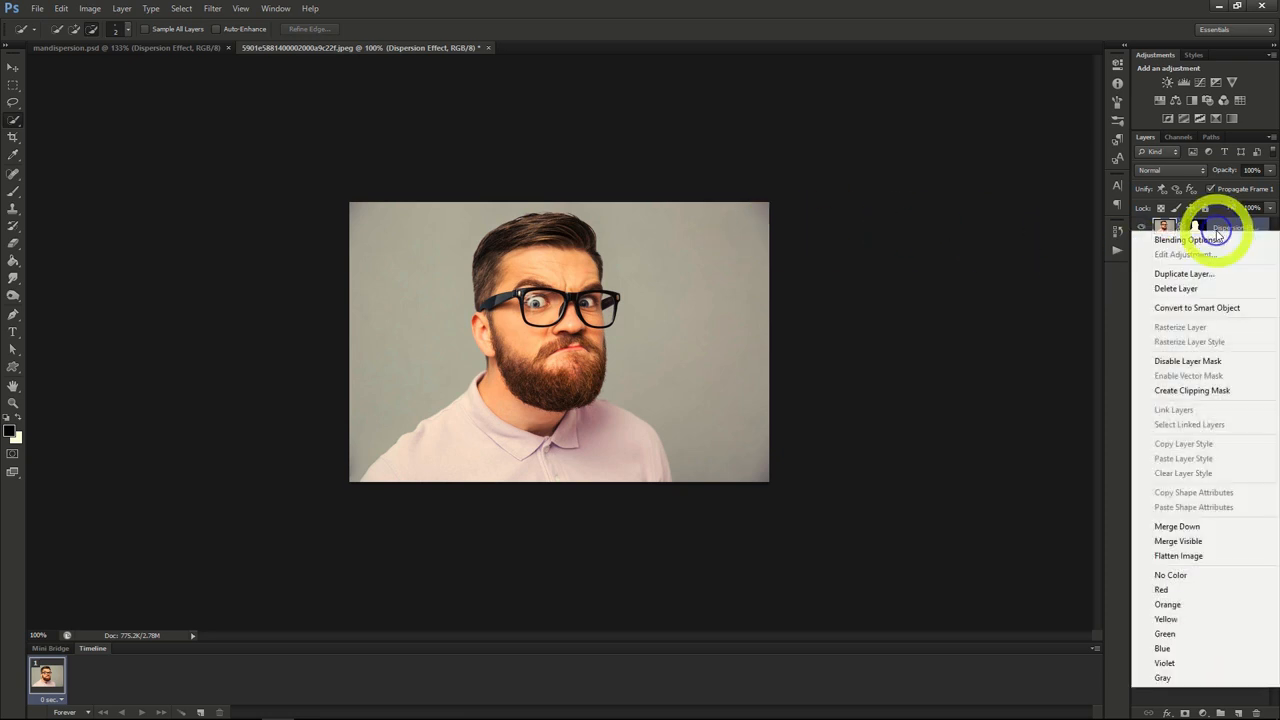
left_click(1185, 273)
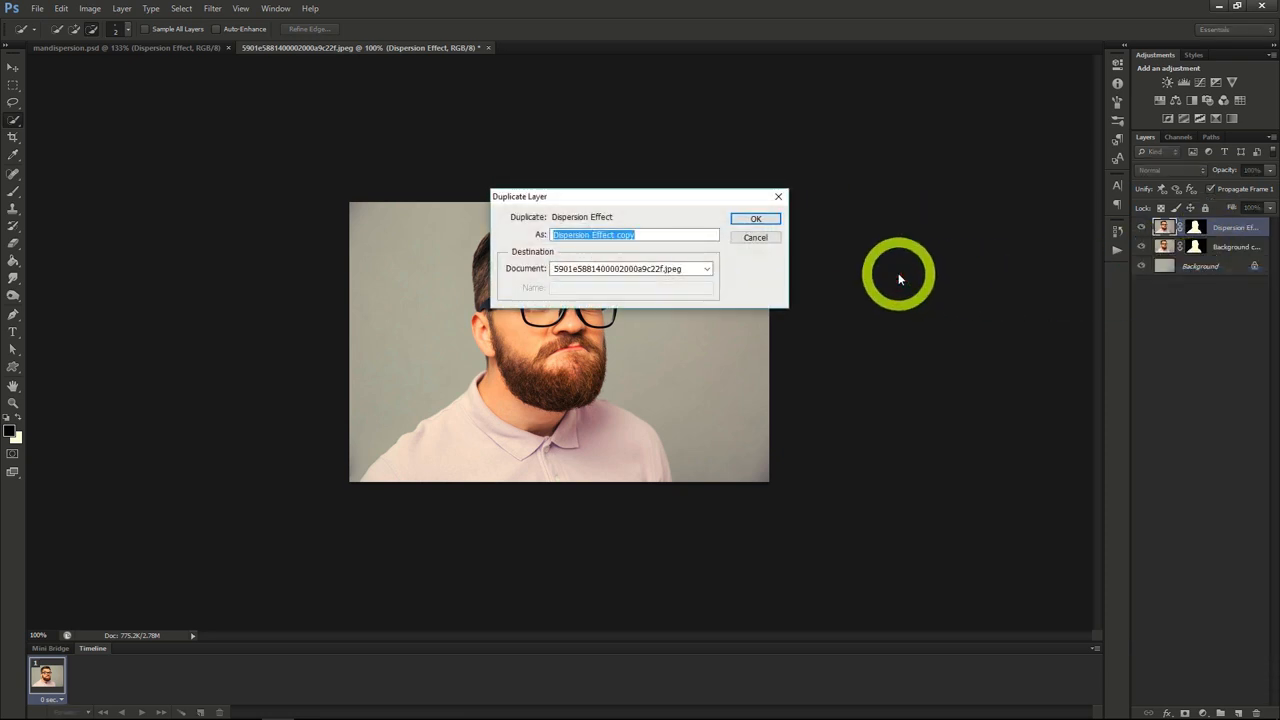
type("Man")
key("Return")
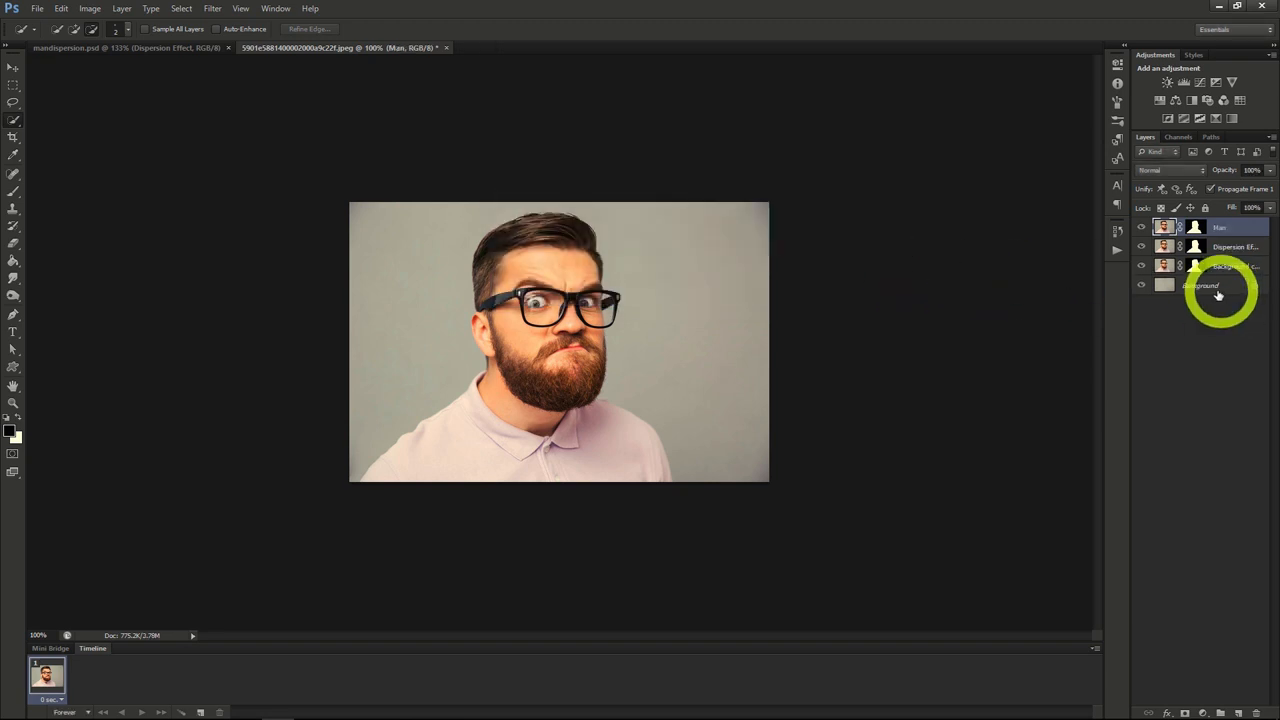
Liquify the Dispersion Effect layer, smearing the man's head, beard and shoulder out to the image's right edge.
left_click(1220, 247)
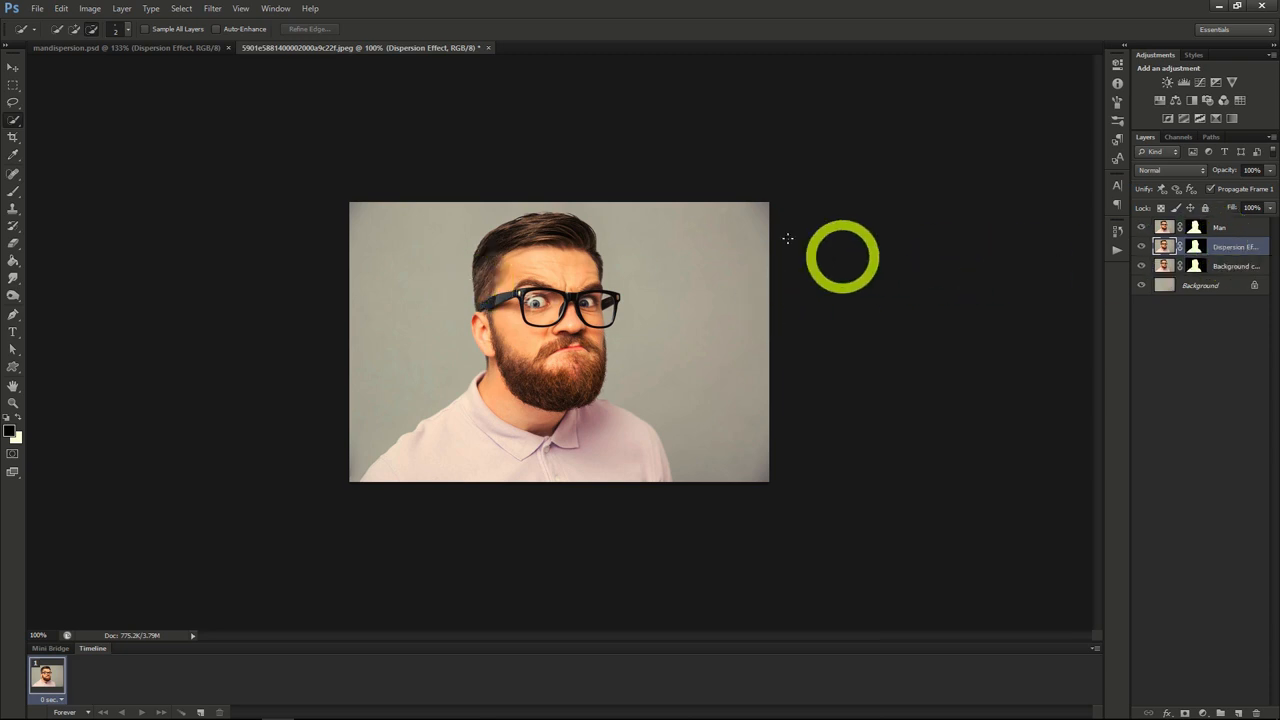
left_click(212, 8)
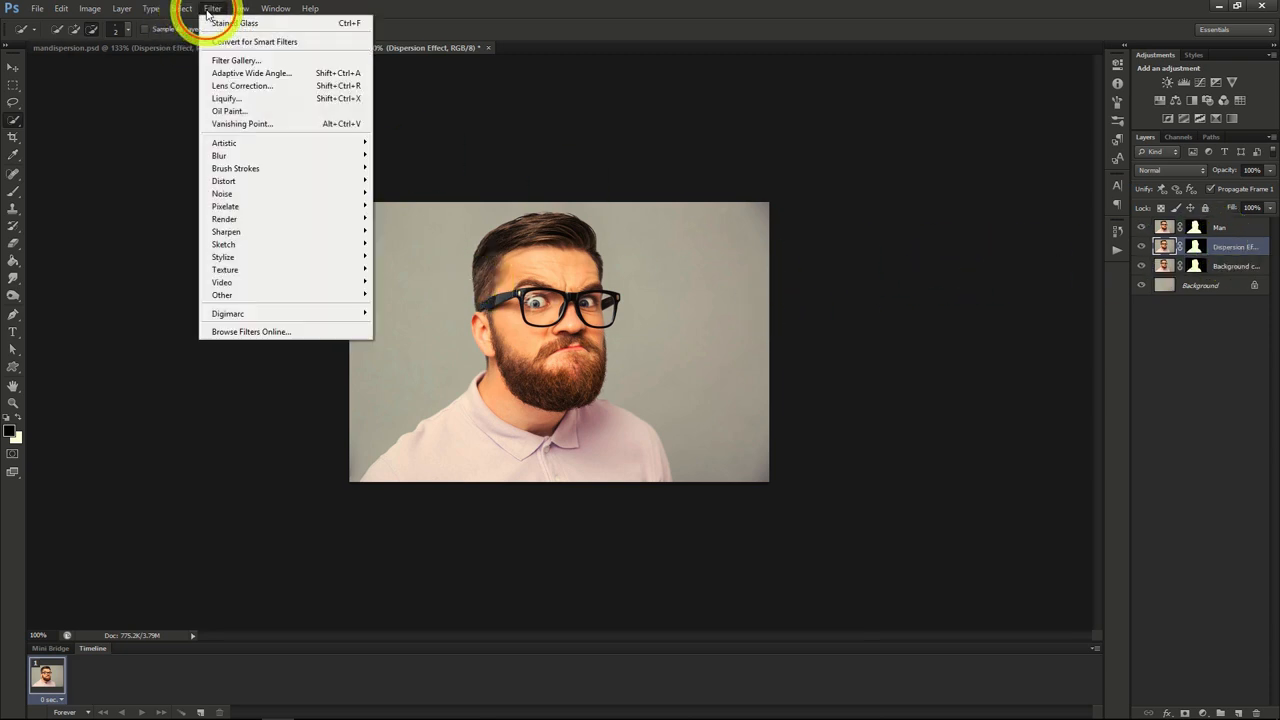
left_click(246, 101)
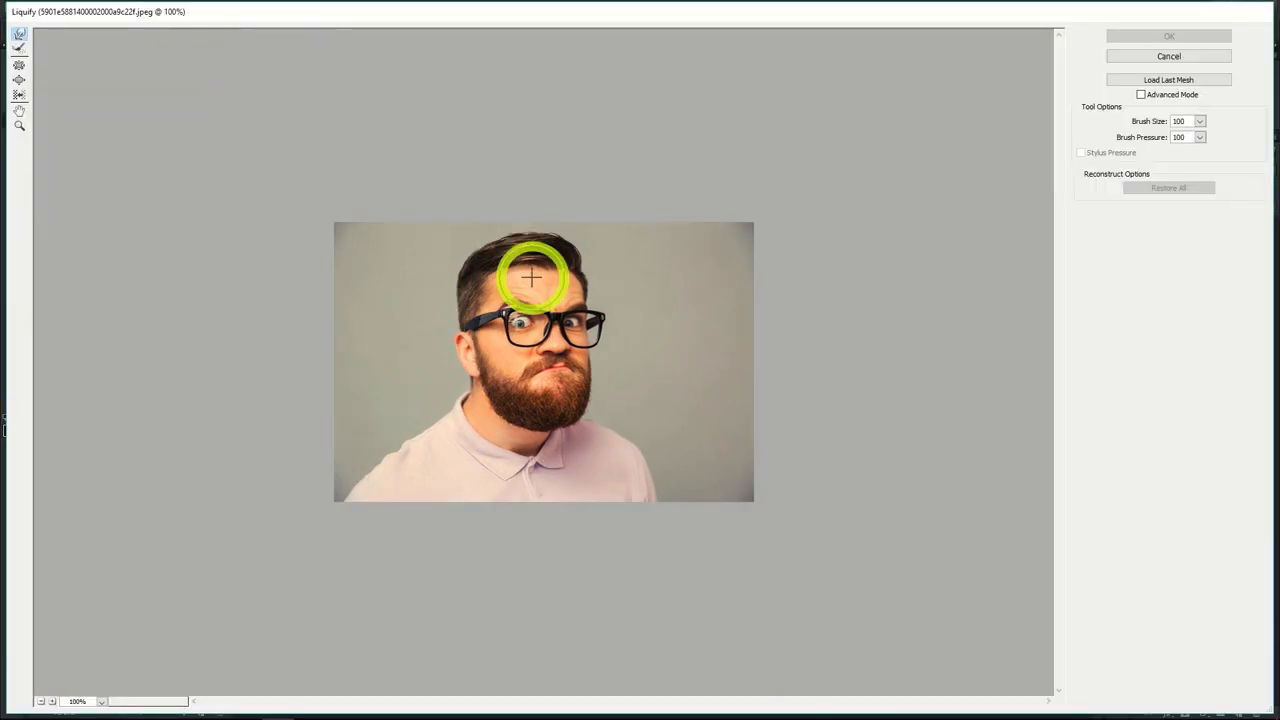
mouse_move(531, 277)
left_mouse_down()
mouse_move(569, 243)
mouse_move(642, 200)
left_mouse_up()
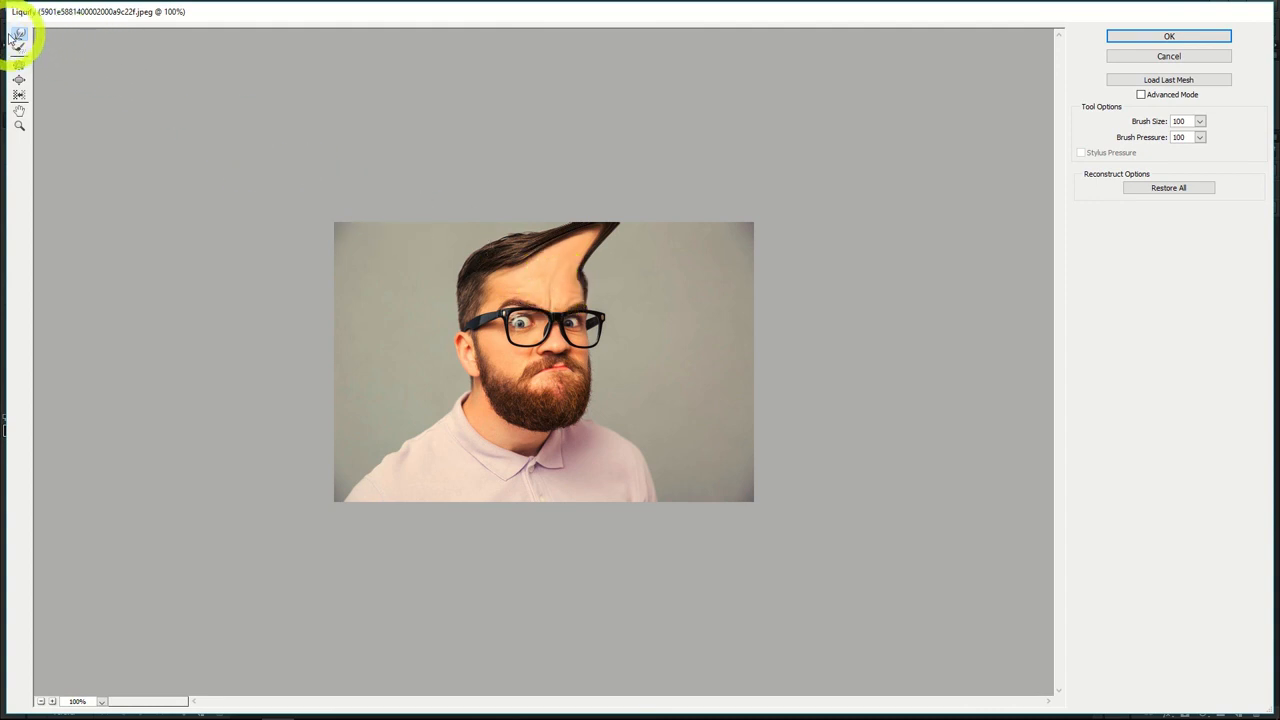
mouse_move(571, 277)
left_mouse_down()
mouse_move(692, 210)
mouse_move(660, 236)
mouse_move(747, 208)
mouse_move(562, 297)
mouse_move(680, 261)
mouse_move(773, 244)
mouse_move(663, 270)
mouse_move(772, 254)
mouse_move(570, 290)
mouse_move(745, 207)
mouse_move(638, 263)
mouse_move(775, 232)
mouse_move(607, 273)
mouse_move(815, 262)
mouse_move(603, 290)
mouse_move(796, 299)
mouse_move(627, 291)
mouse_move(796, 291)
mouse_move(590, 314)
mouse_move(798, 331)
mouse_move(646, 317)
mouse_move(811, 342)
mouse_move(696, 321)
mouse_move(745, 315)
mouse_move(818, 460)
left_mouse_up()
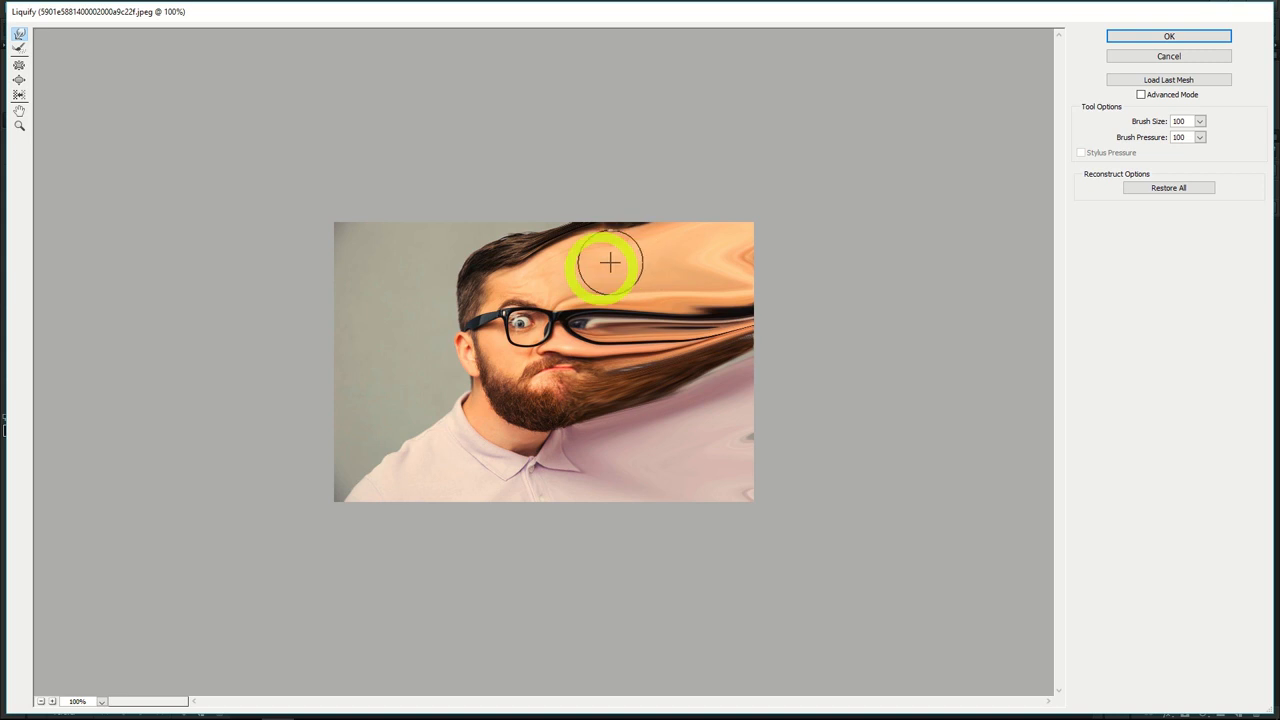
left_click(1160, 37)
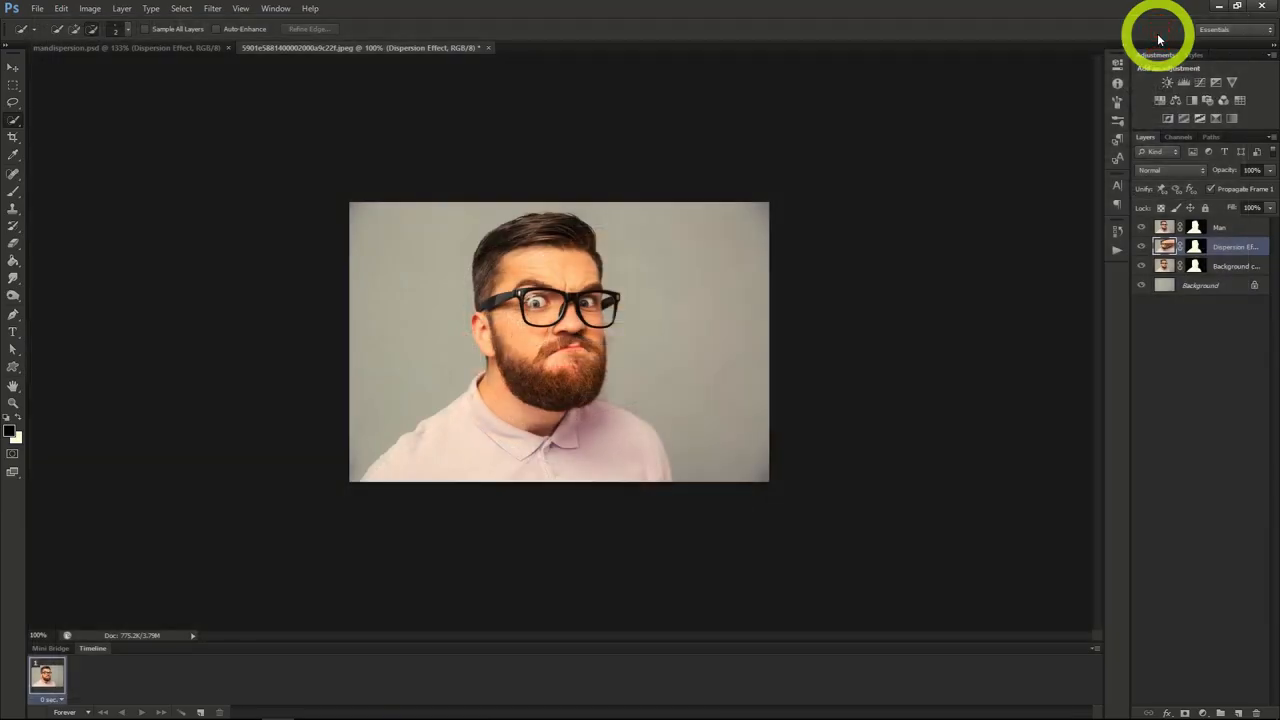
Remove the masks from the Man and Dispersion Effect layers and give Dispersion Effect a black layer mask.
left_click(1199, 391)
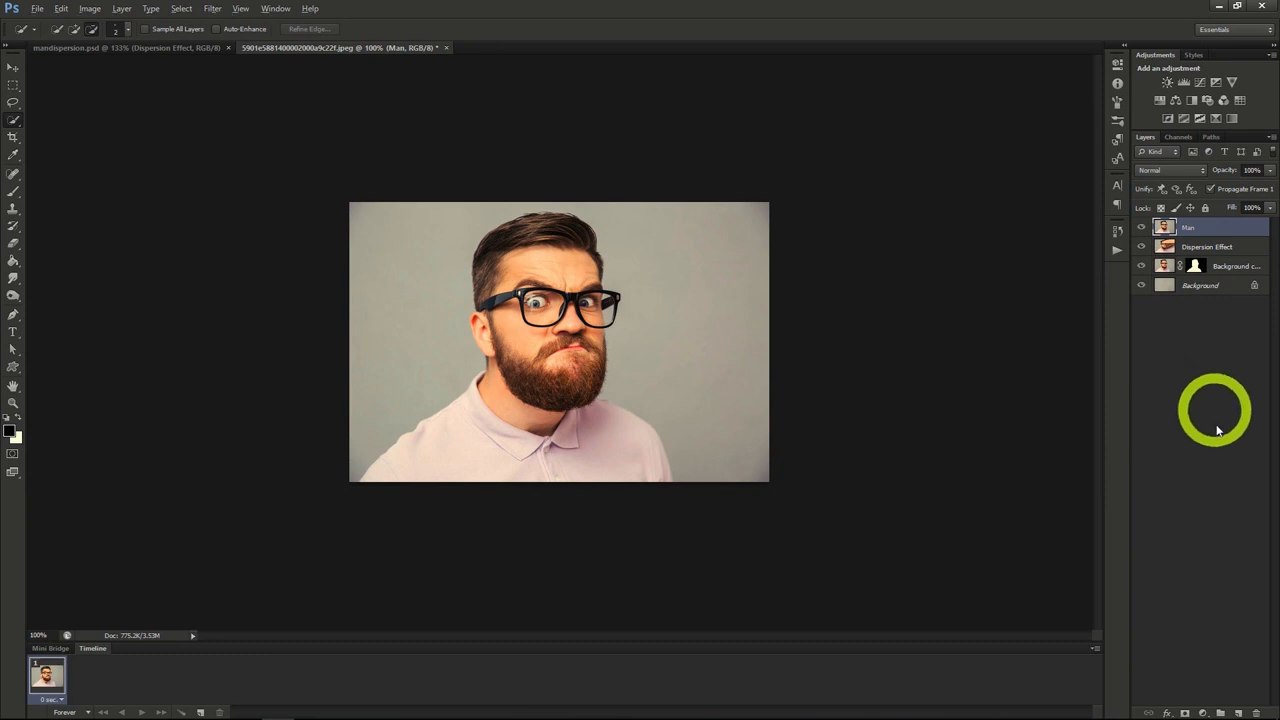
left_click(1191, 246)
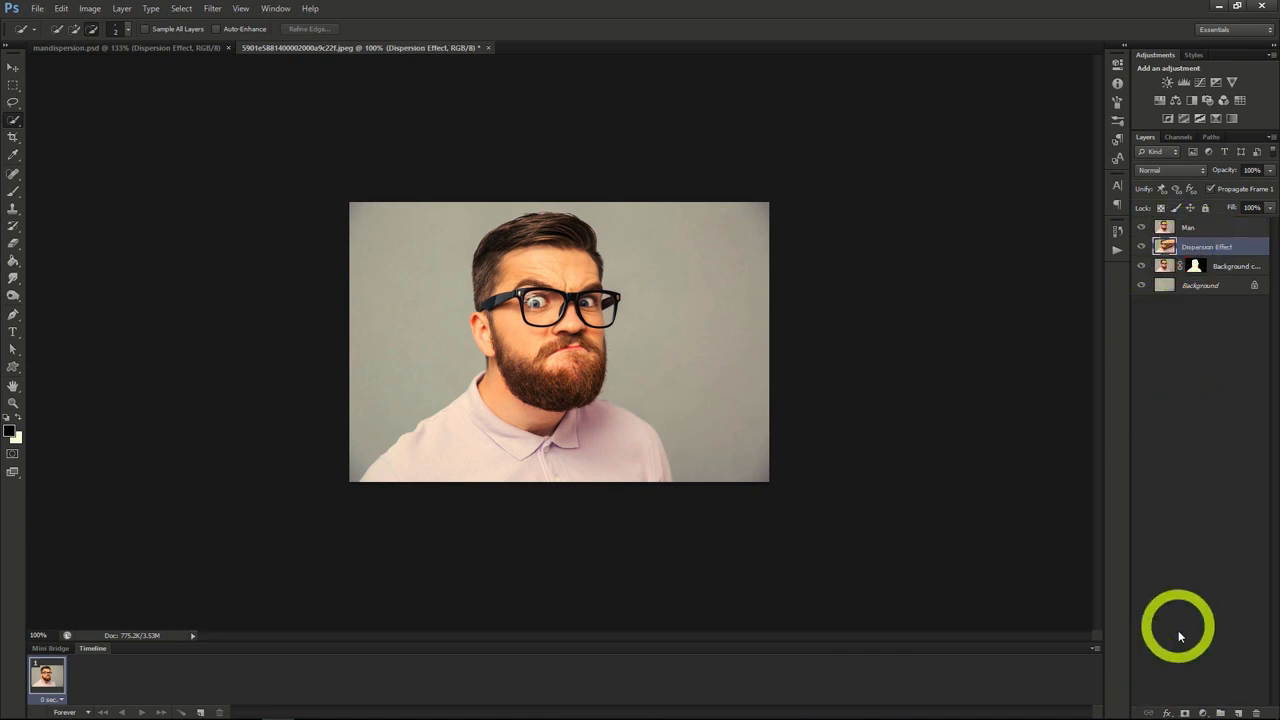
left_click(1185, 713, "alt")
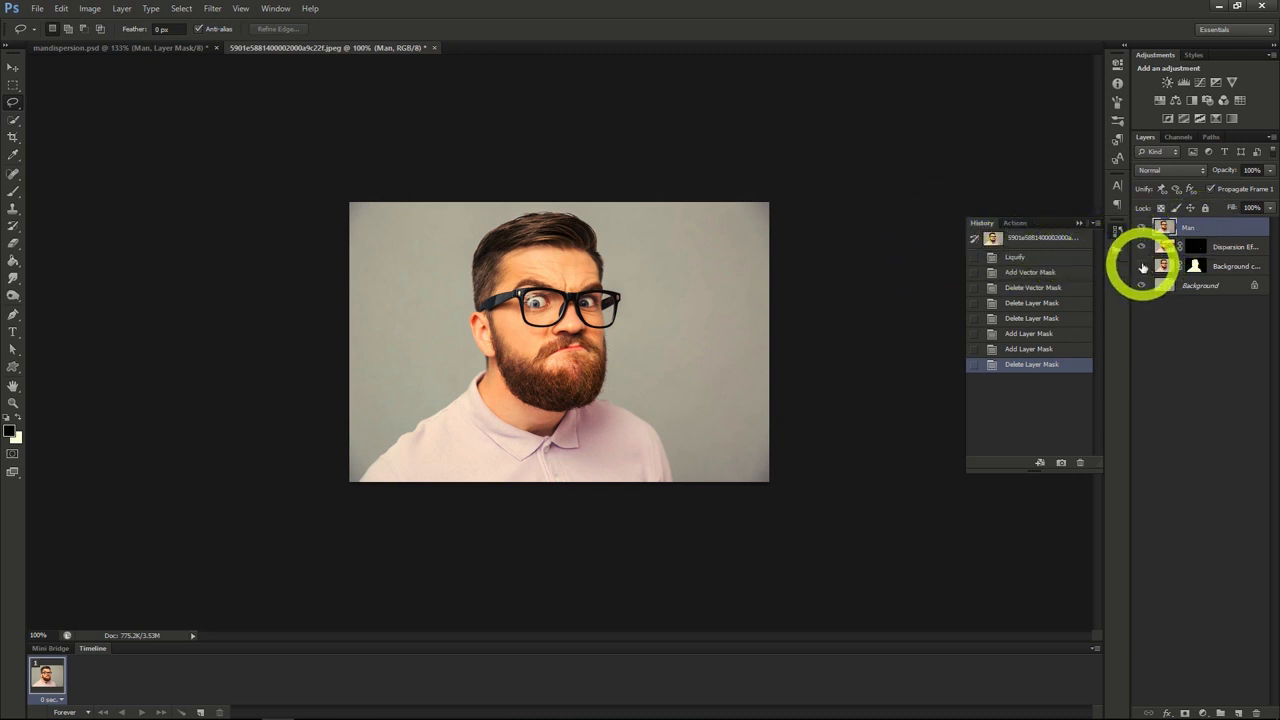
Hide the Background copy layer and add a white layer mask to the Man layer.
left_click(1143, 267)
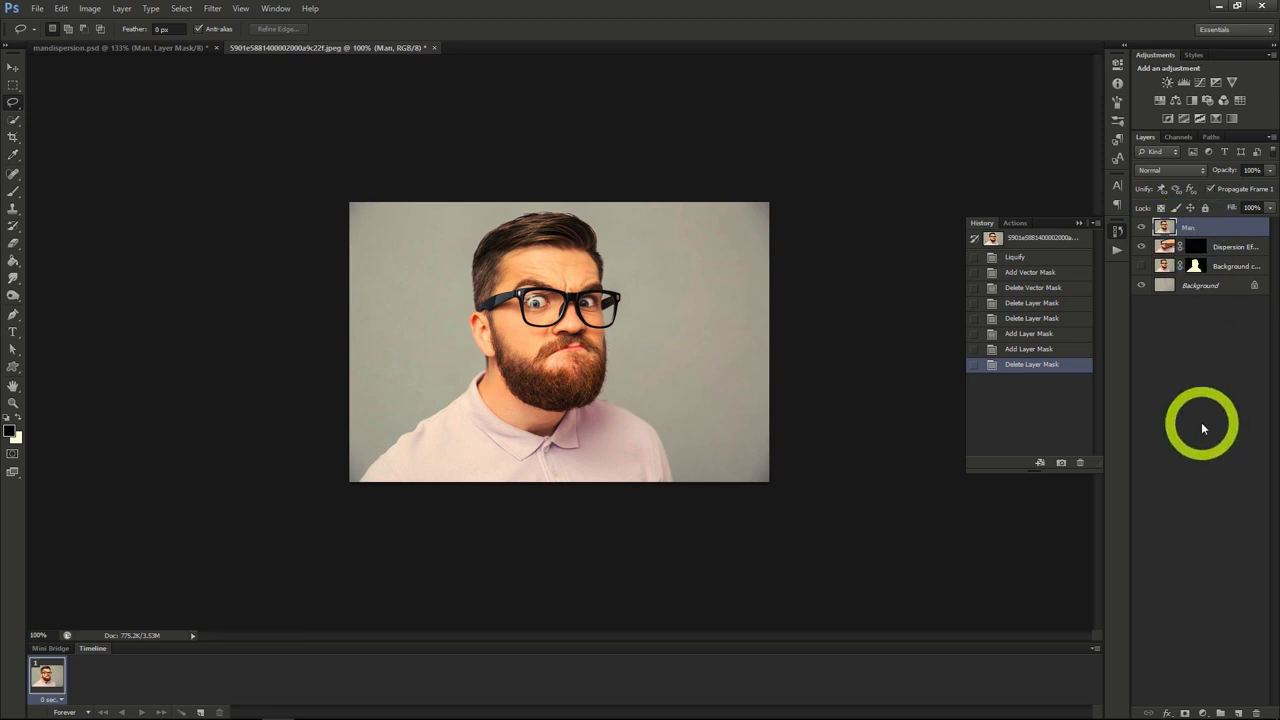
left_click(1184, 712)
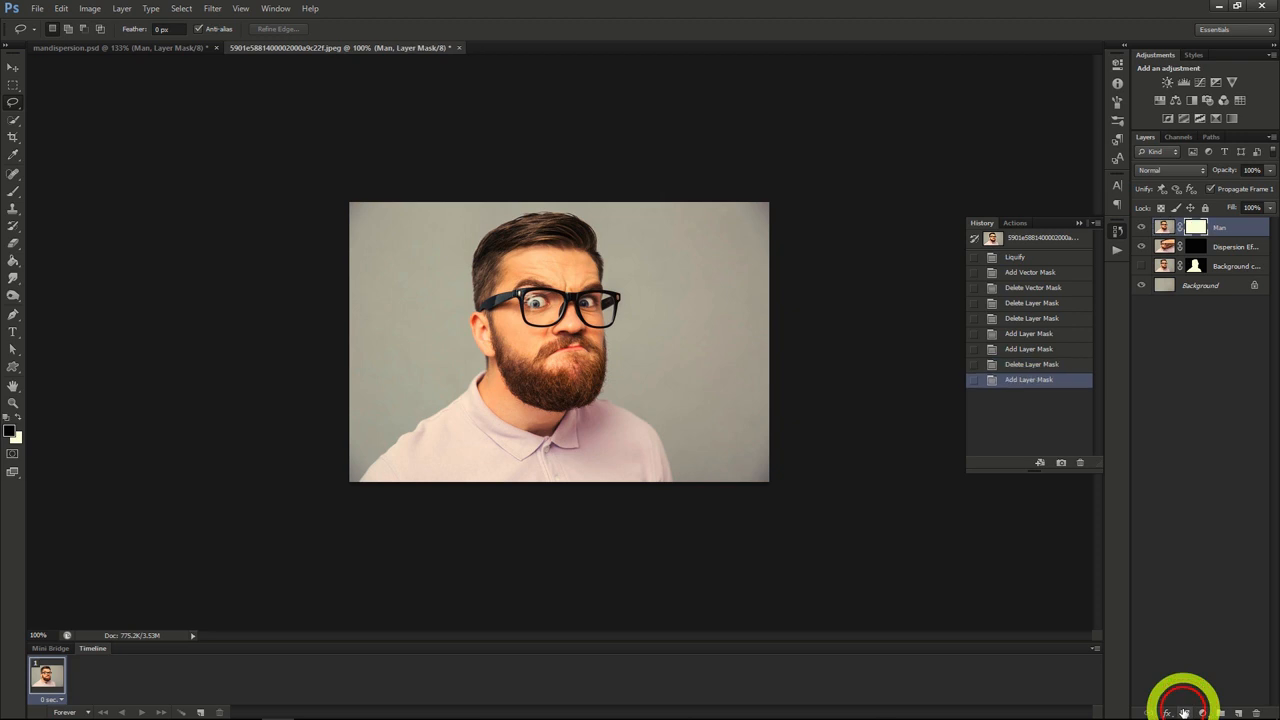
Target the Man layer's mask and set up the Brush tool with a 2500 px particle scatter tip reduced to 400 px.
left_click(1192, 245)
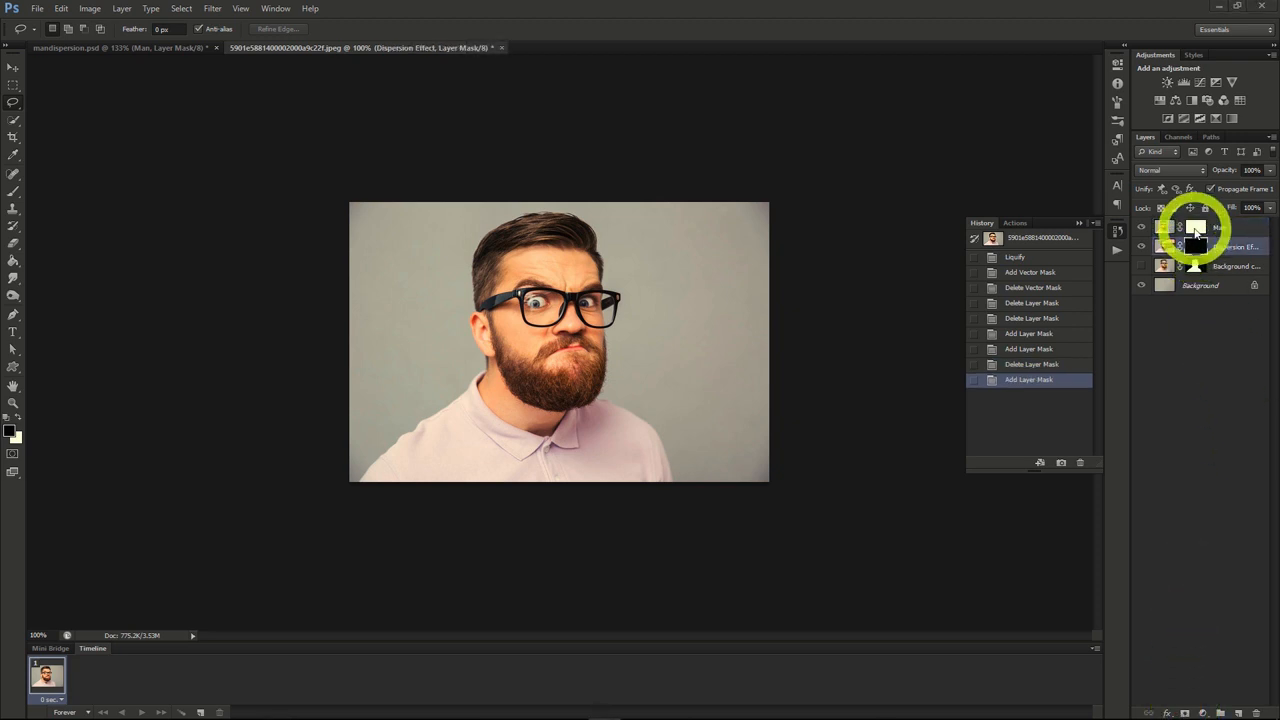
left_click(1196, 230)
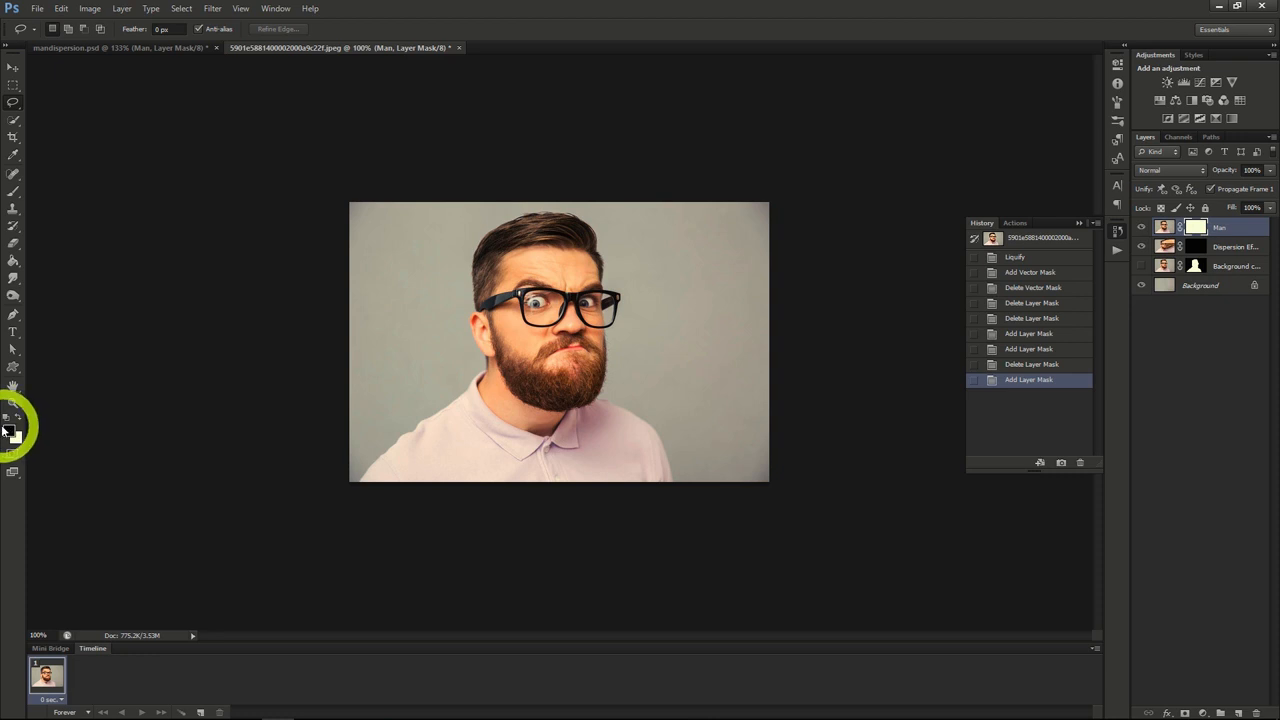
left_click(12, 195)
right_click(73, 180)
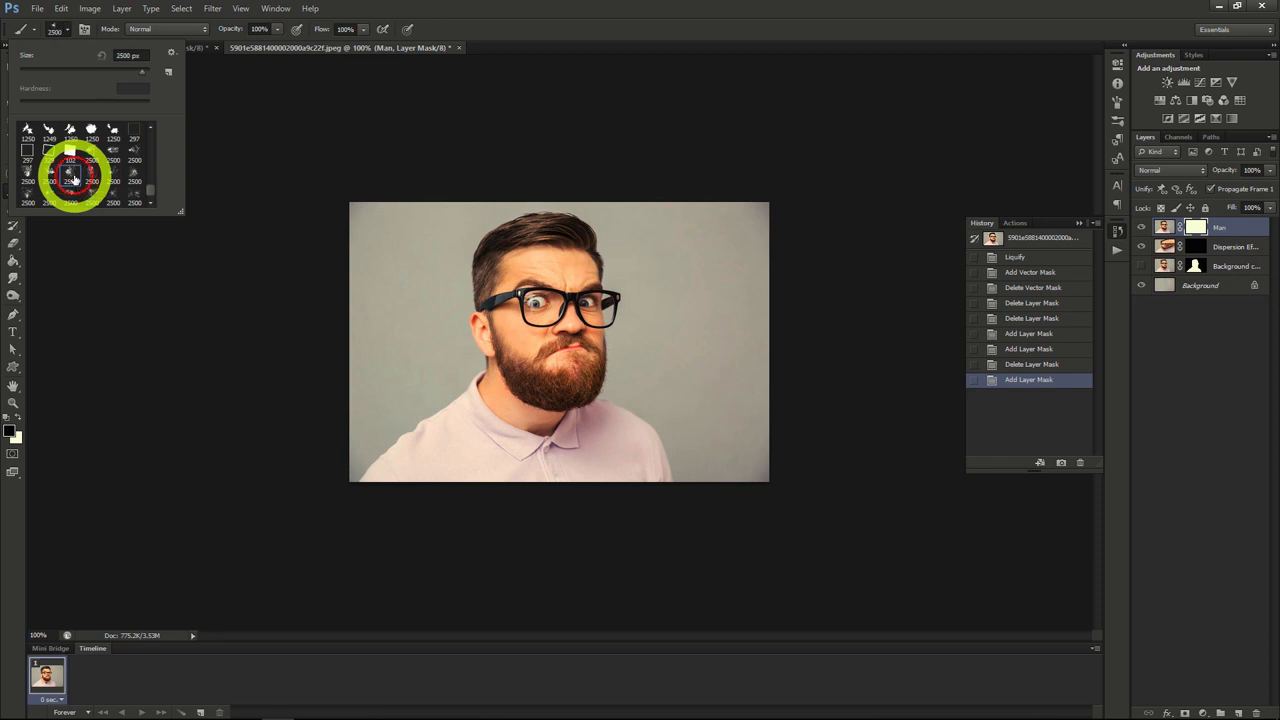
left_click(67, 31)
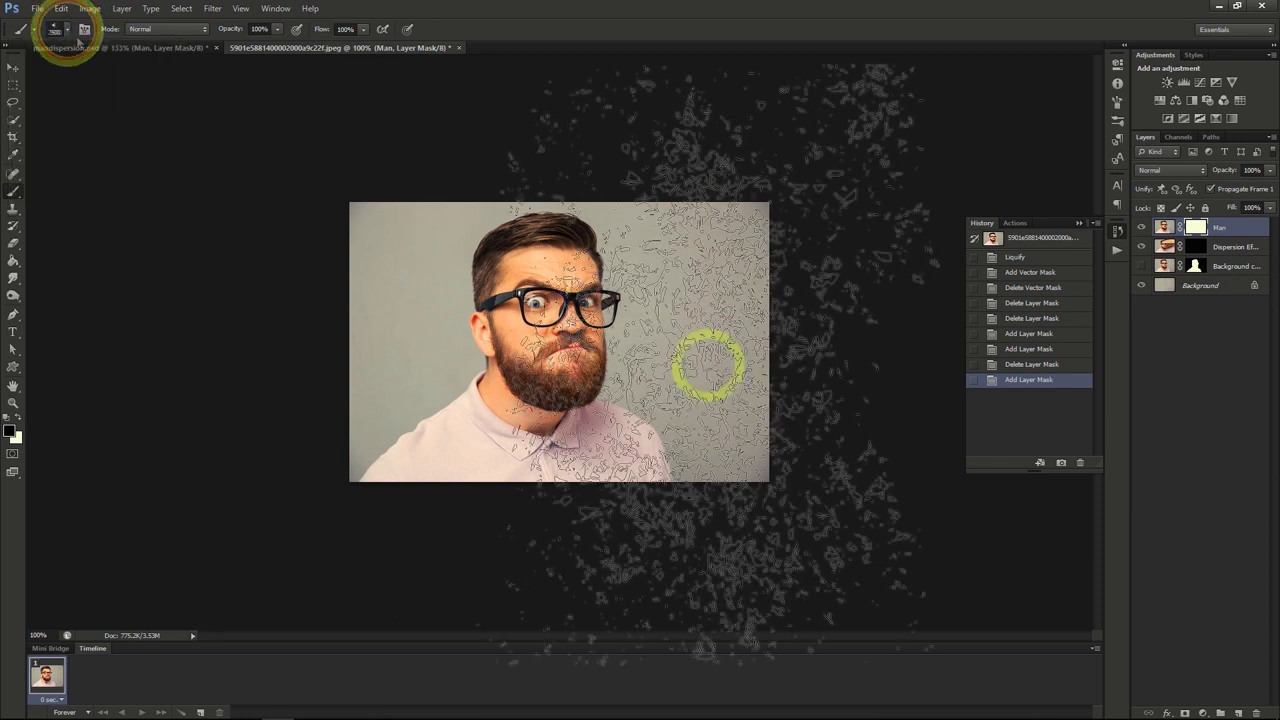
key("bracketleft")
key("bracketleft")
key("bracketleft")
key("bracketleft")
key("bracketleft")
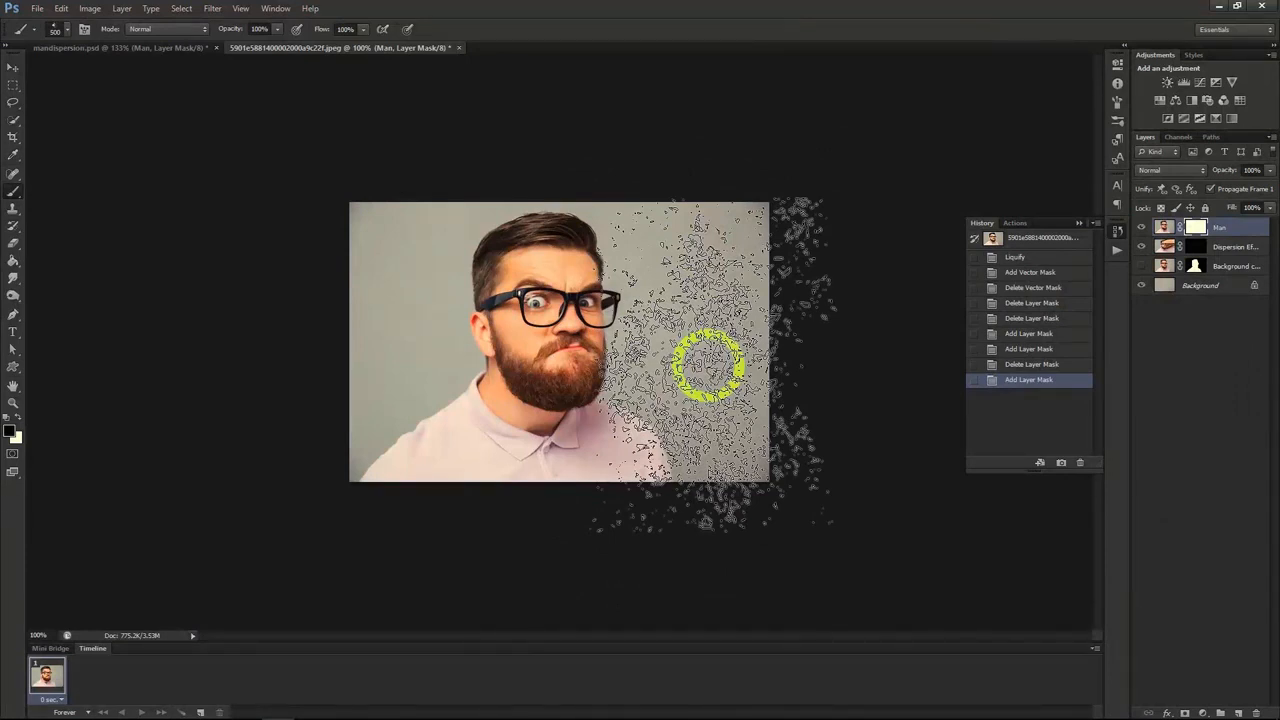
key("bracketleft")
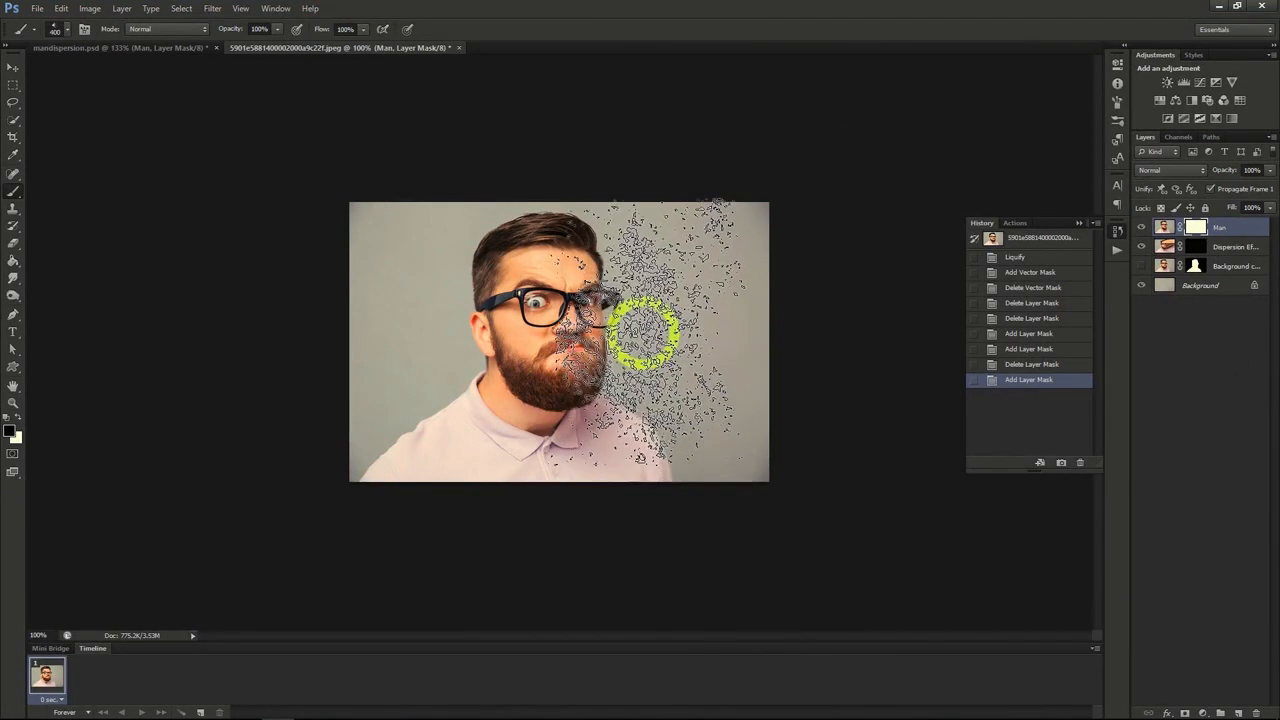
Paint black particles on the Man layer's mask along the right side of the face, hair and shoulder to break up that edge.
left_click(651, 320)
left_click(657, 276)
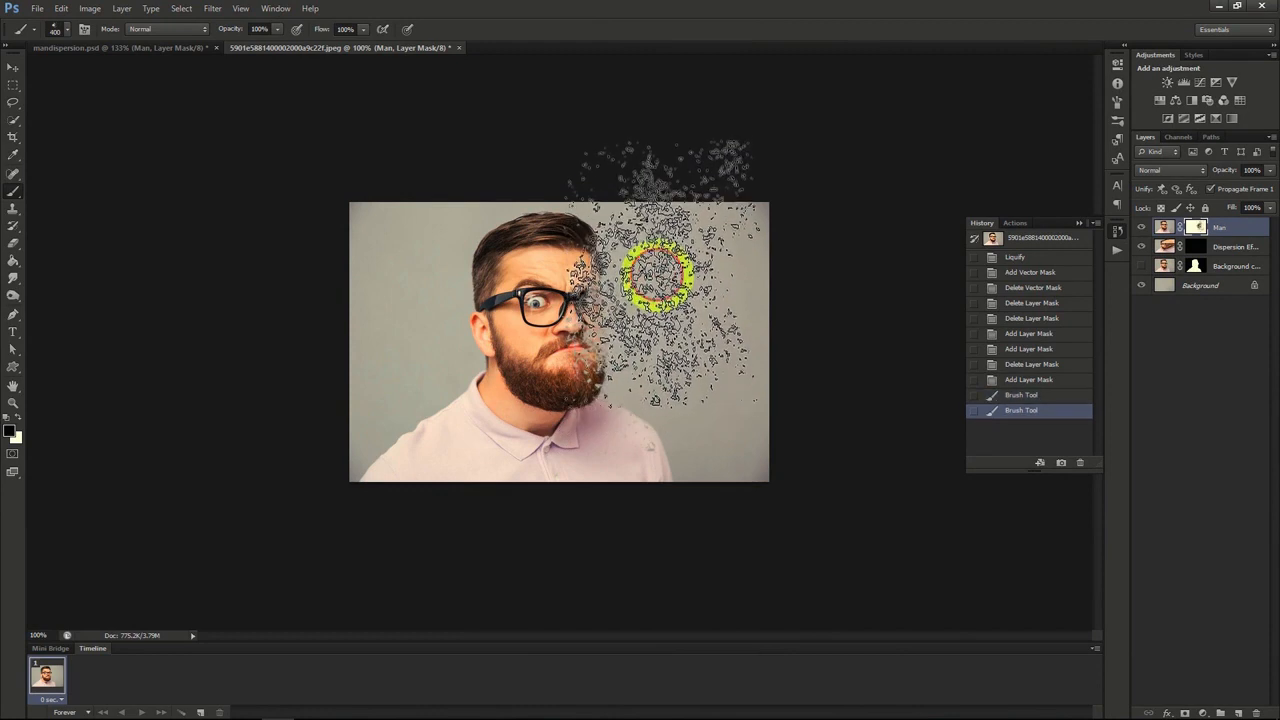
left_click(641, 218)
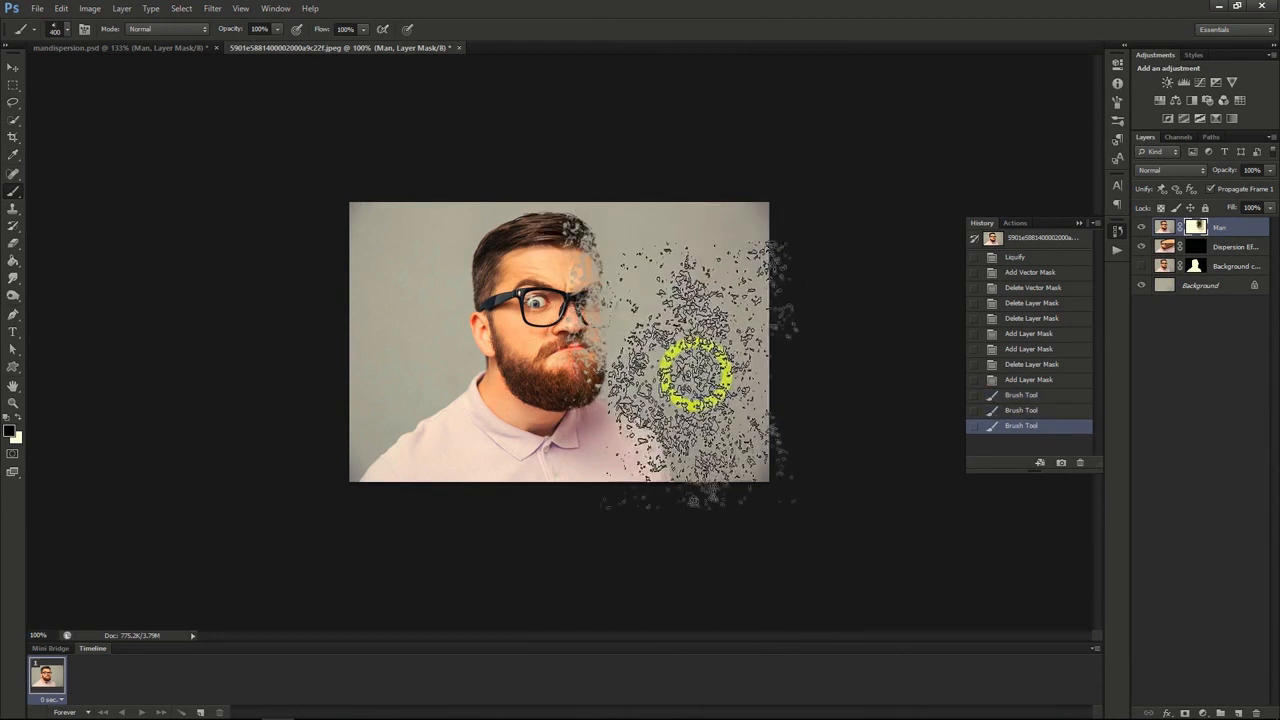
left_click(697, 368)
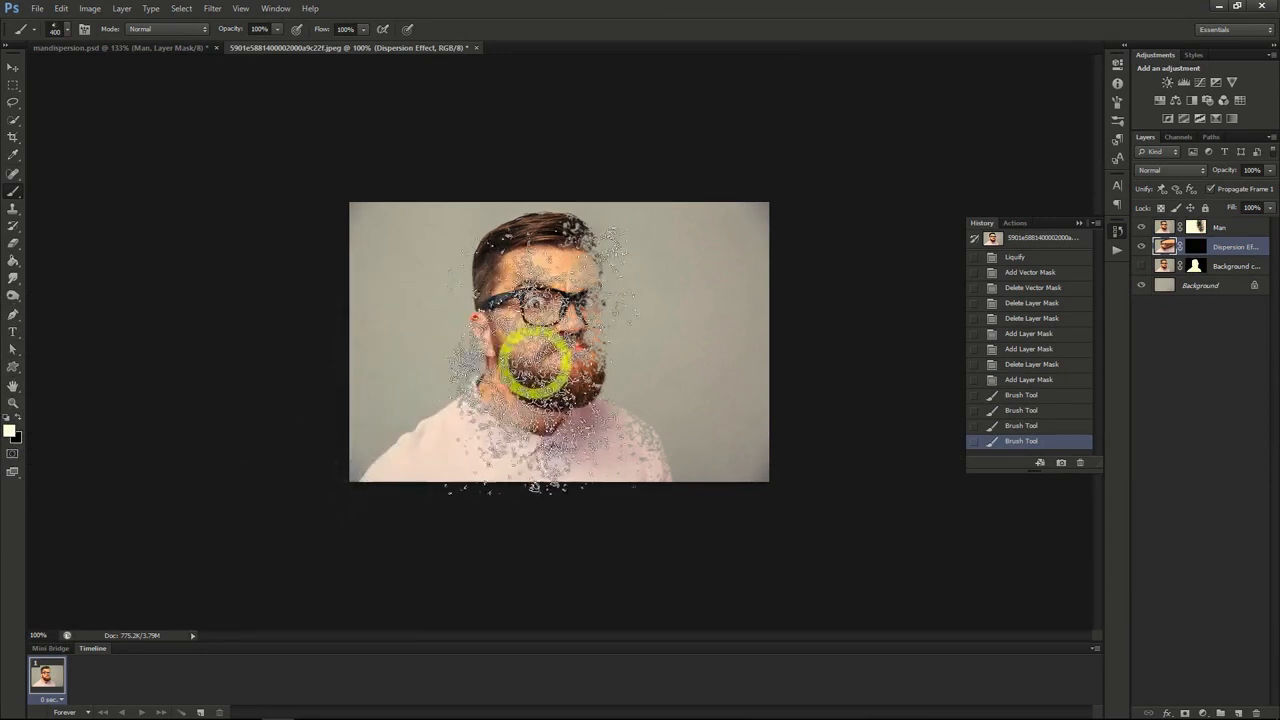
Paint white on the Dispersion Effect mask with a different 400 px particle brush, scattering smeared fragments from the man's face toward the image's right edge.
left_click(65, 29)
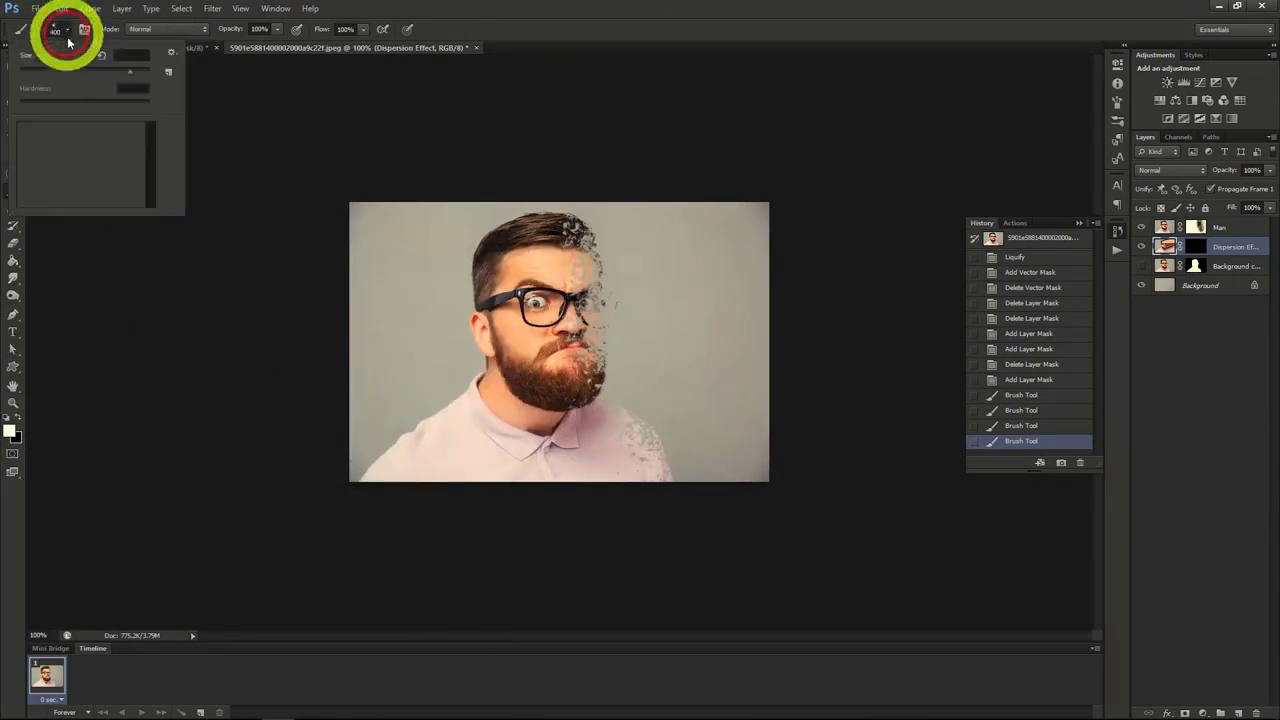
left_click(97, 174)
left_click(65, 30)
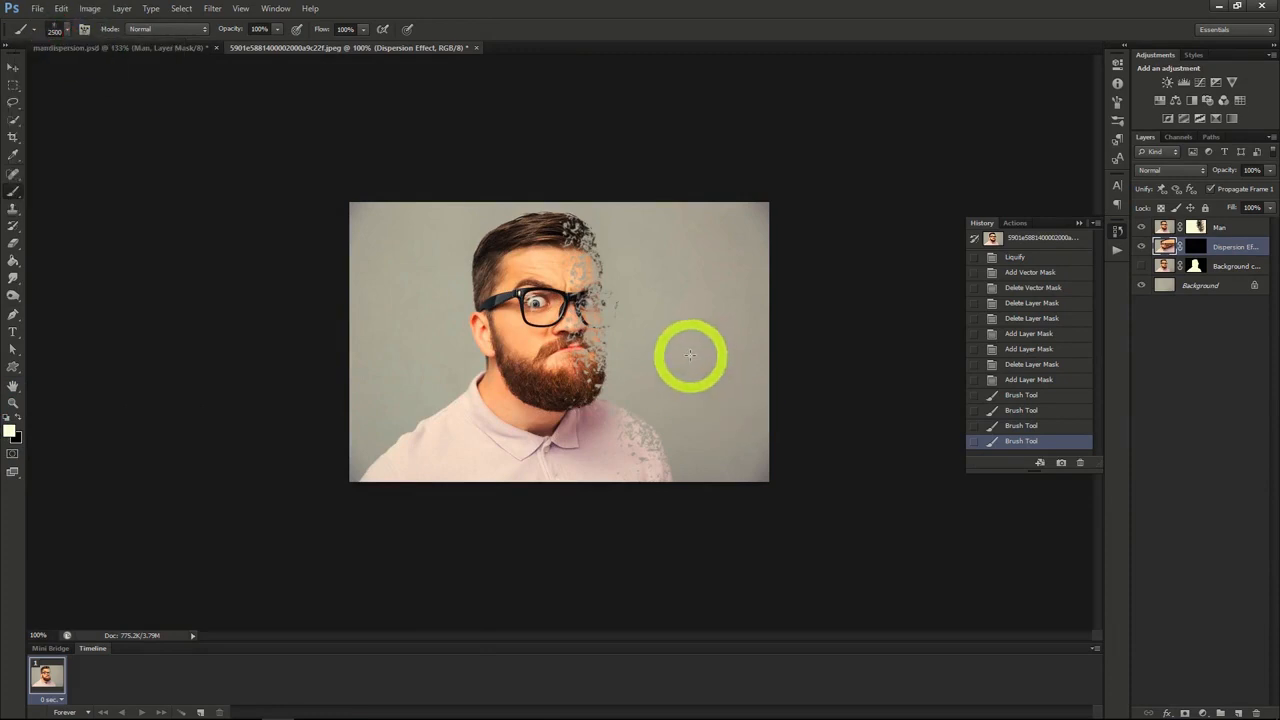
left_click(666, 330)
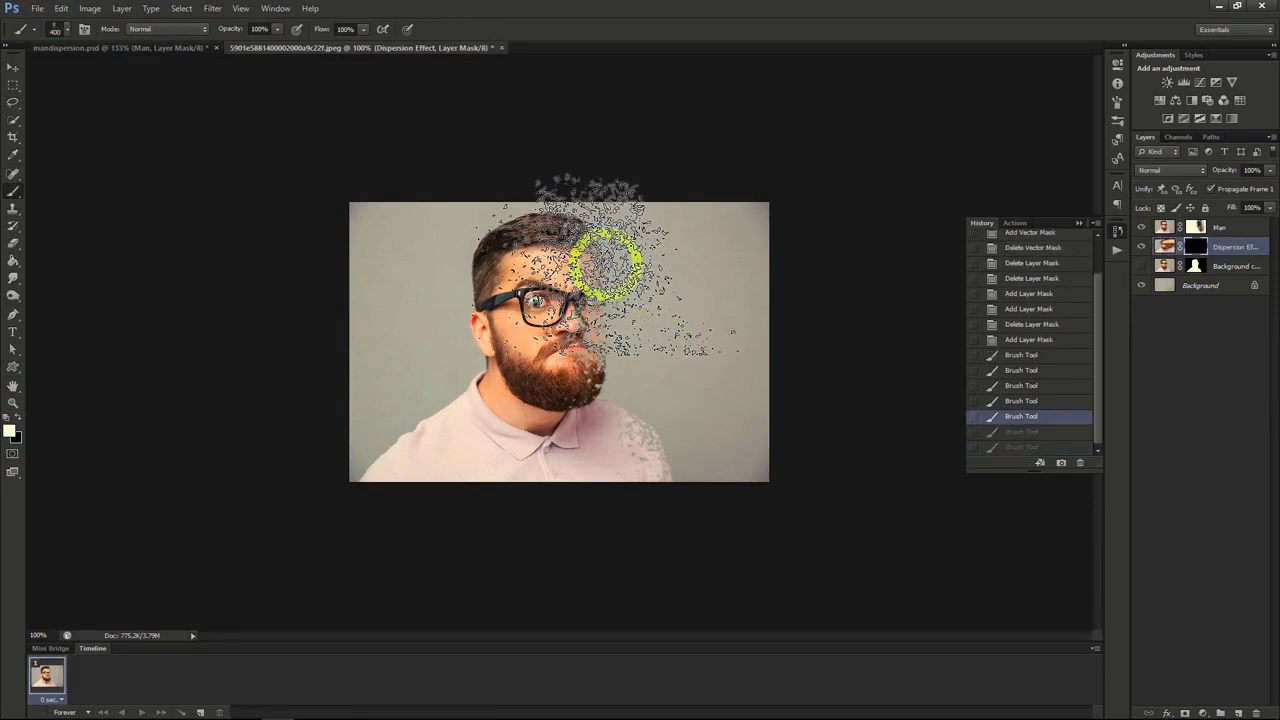
left_click(604, 264)
left_click(648, 380)
left_click(705, 418)
left_click(765, 362)
left_click(708, 252)
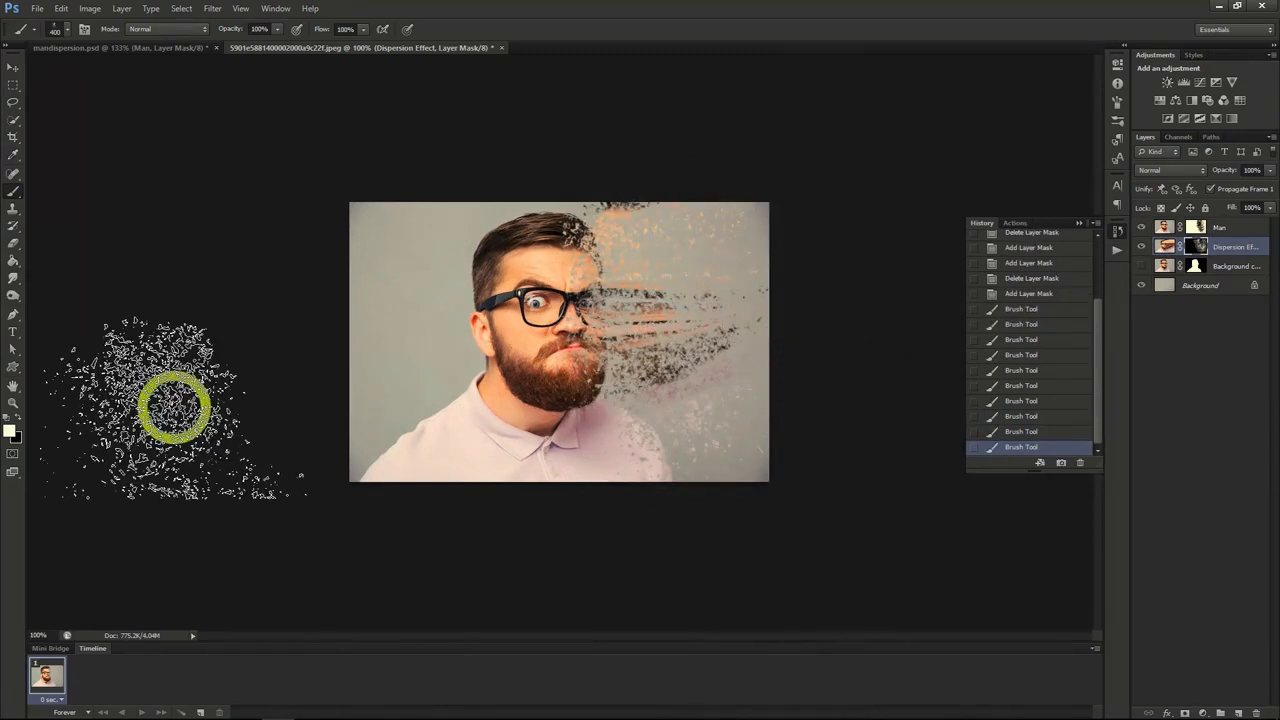